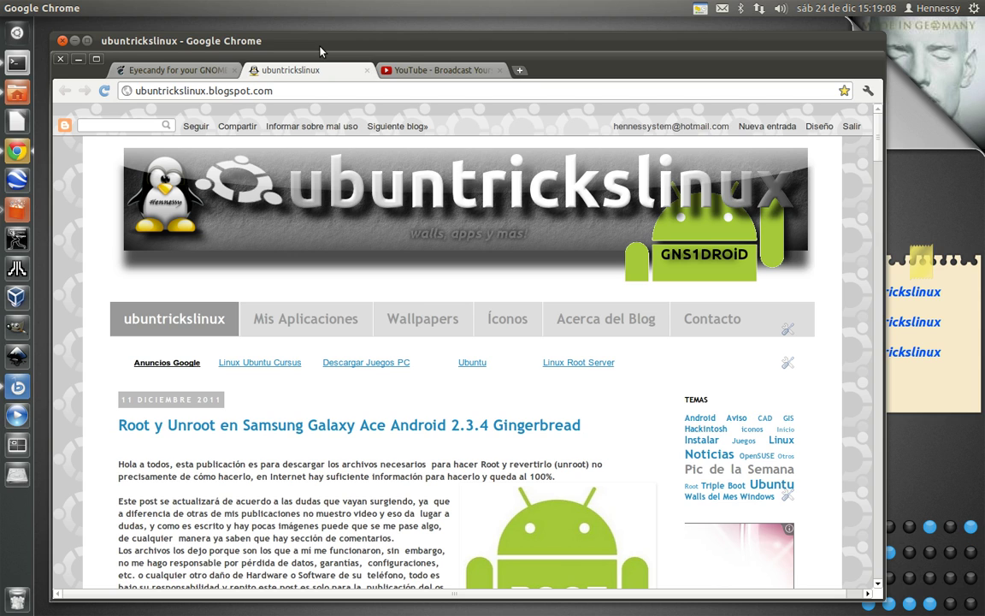
Minimize the browser window and examine the now-playing, sticky note and binary clock widgets on the desktop
left_click(75, 43)
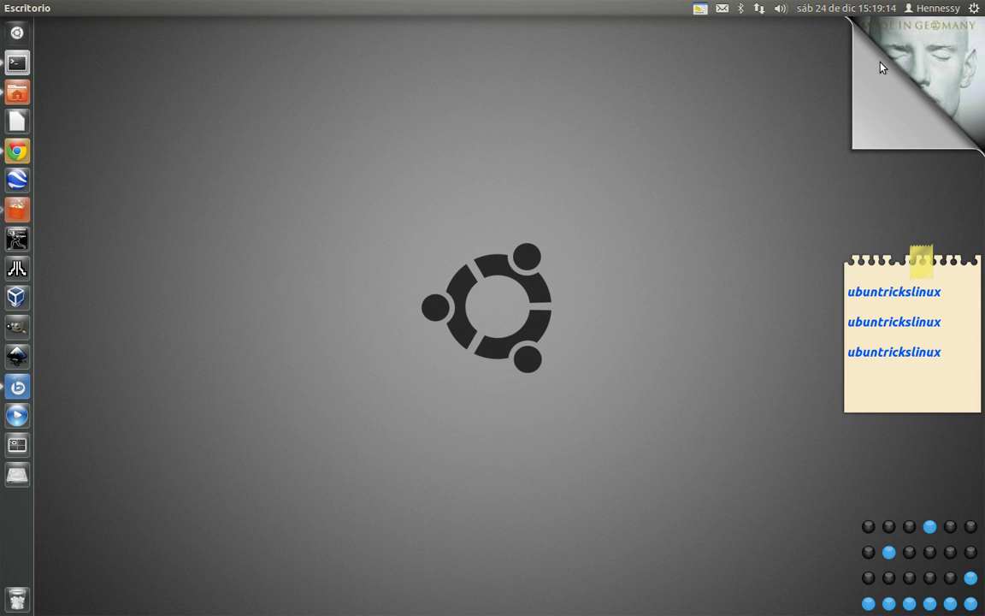
scroll(949, 94, "up", 2)
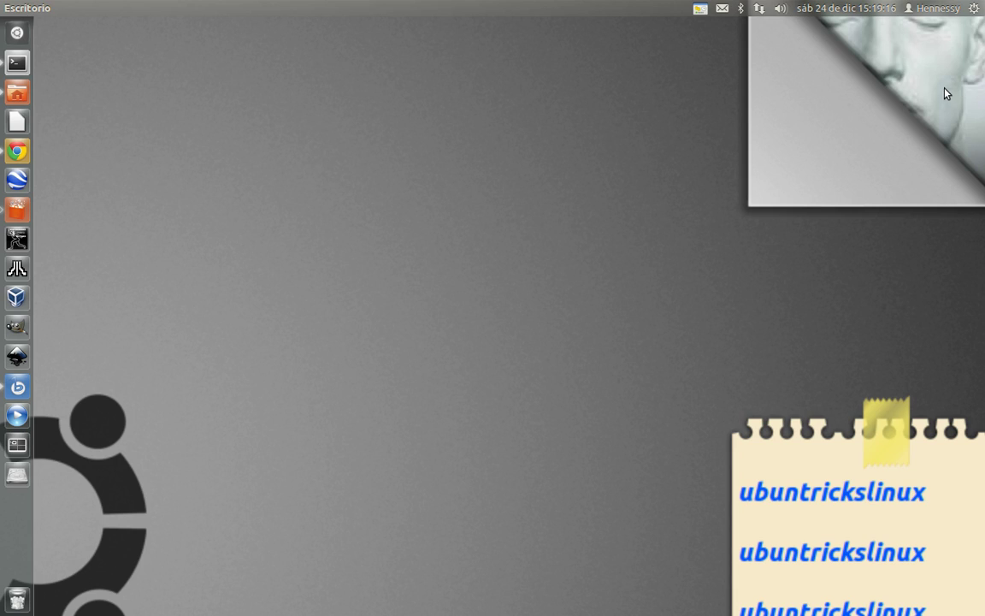
scroll(945, 98, "down", 2)
scroll(940, 101, "up", 3)
scroll(932, 137, "down", 3)
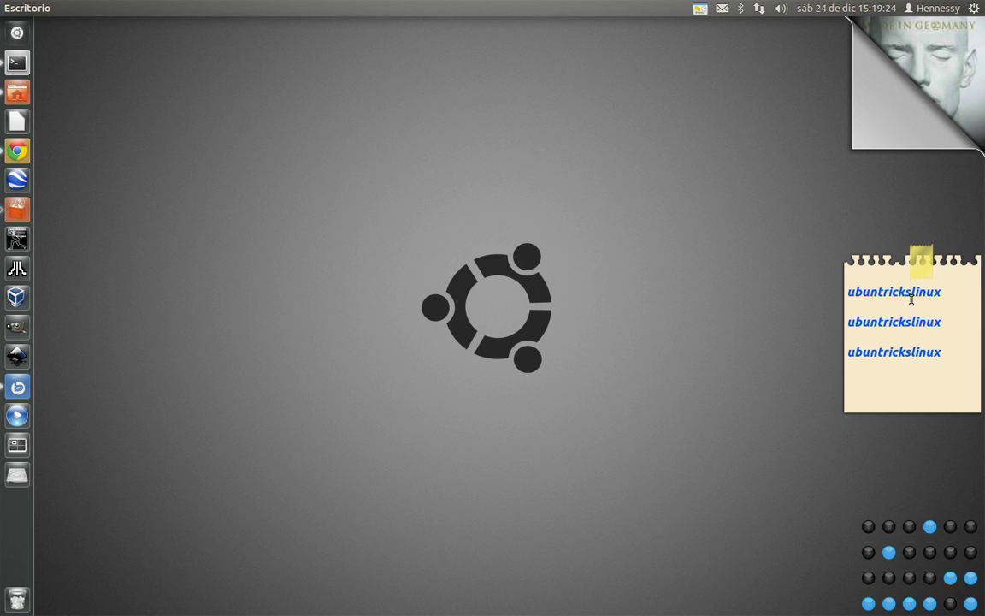
left_click(938, 347)
key("ctrl+a")
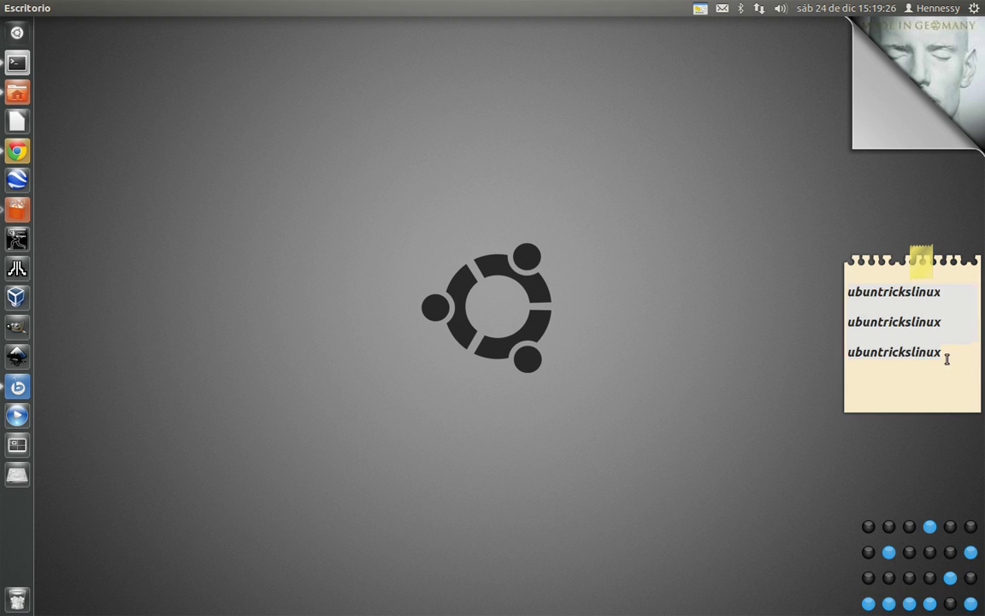
left_click(946, 359)
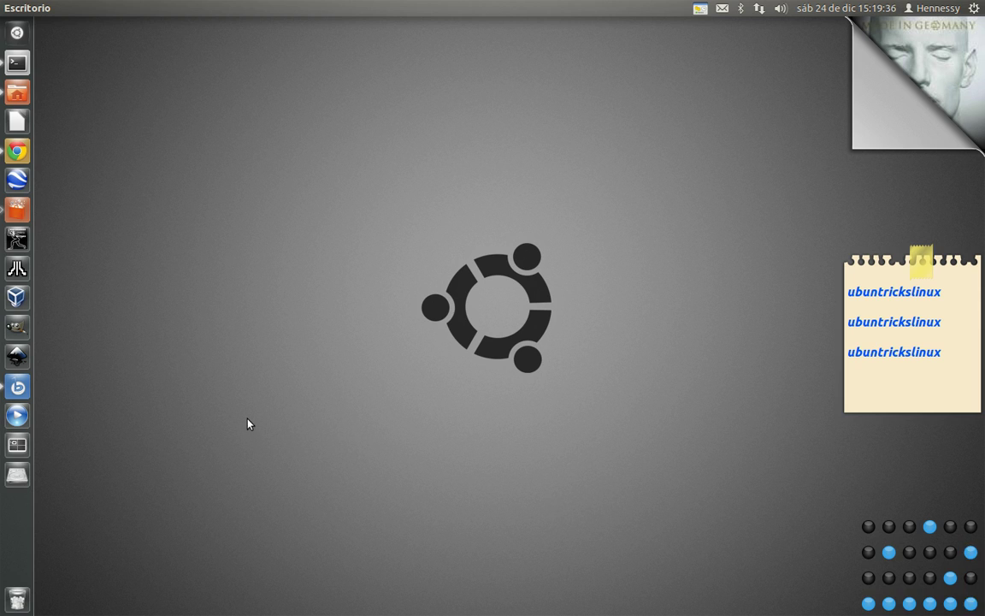
Search the Ubuntu Software Center on the second workspace for "screenle", check the Screenlets package entry, and close the window
key("super+s")
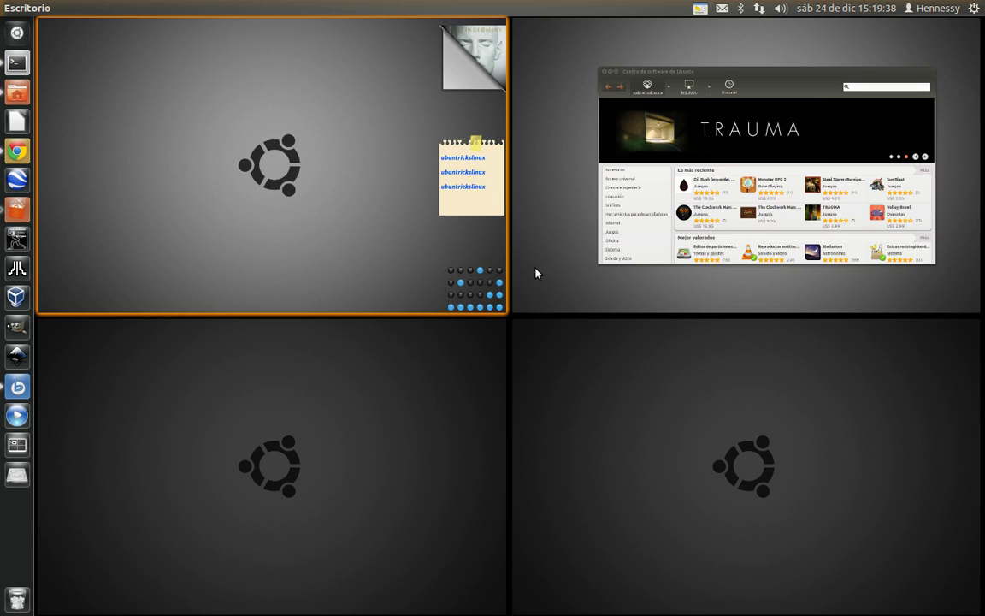
left_click(534, 273)
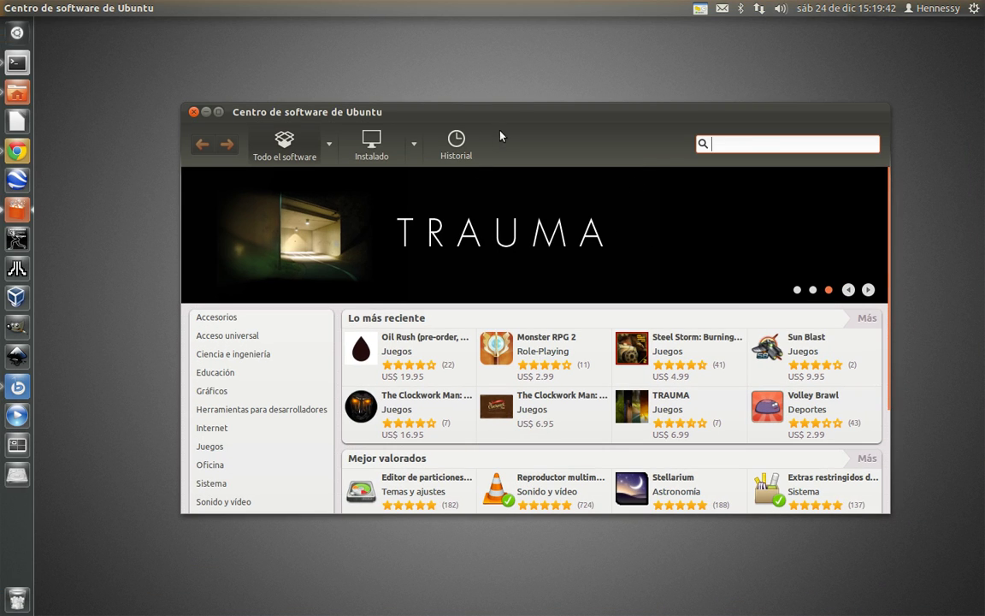
left_click_drag(500, 135, 491, 108)
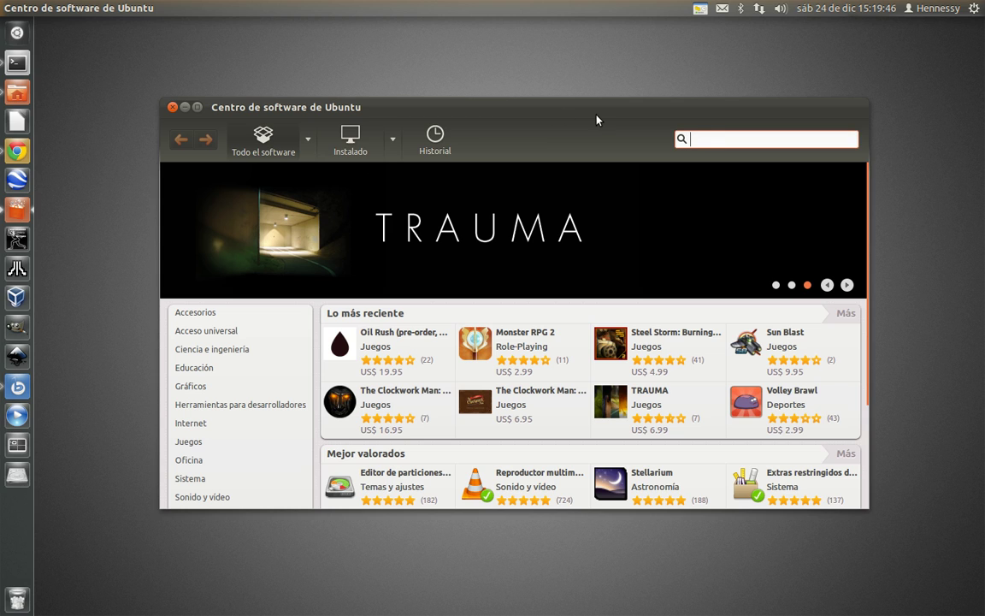
type("screenle")
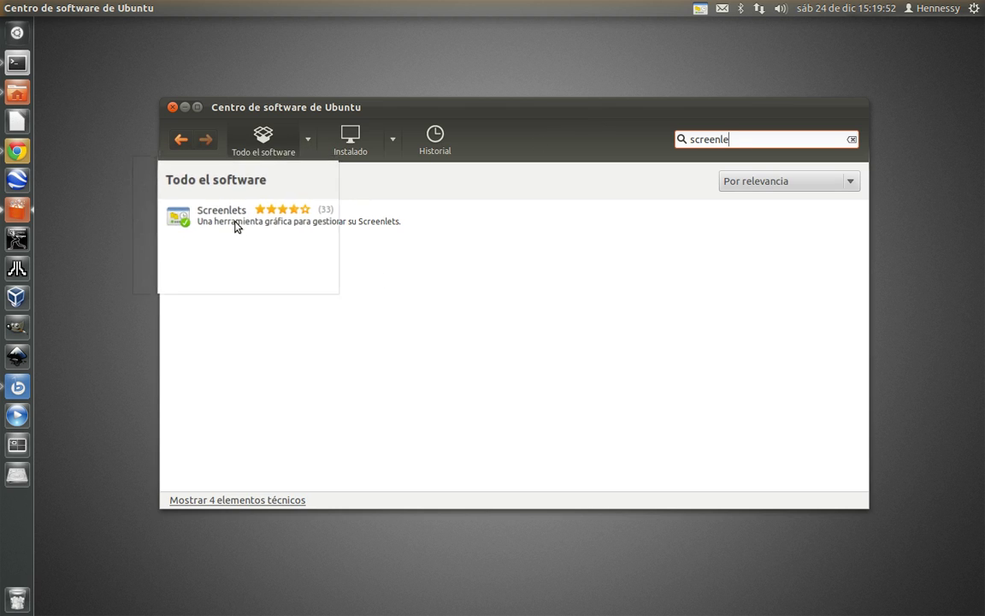
left_click(237, 224)
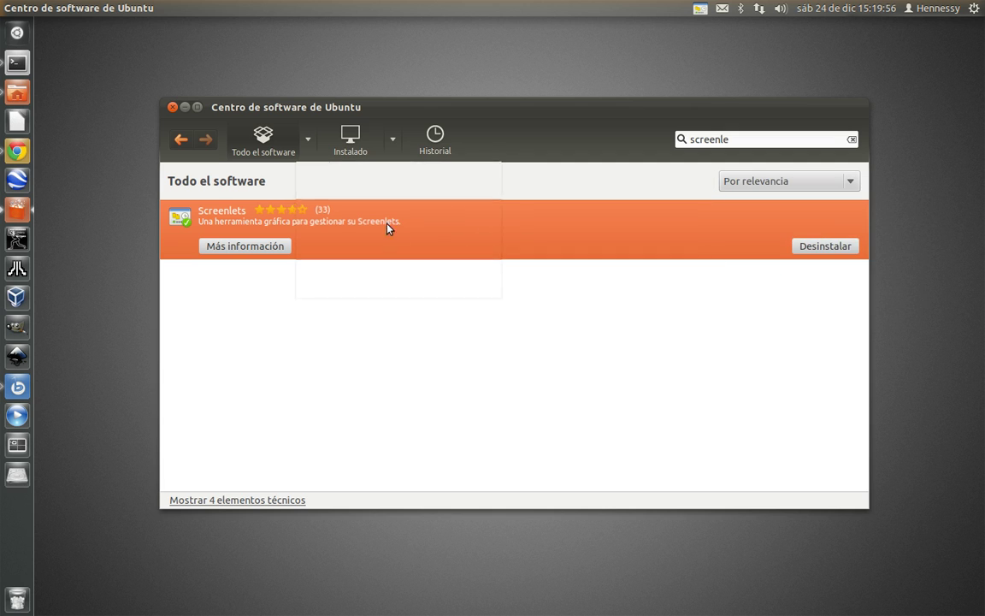
left_click(172, 108)
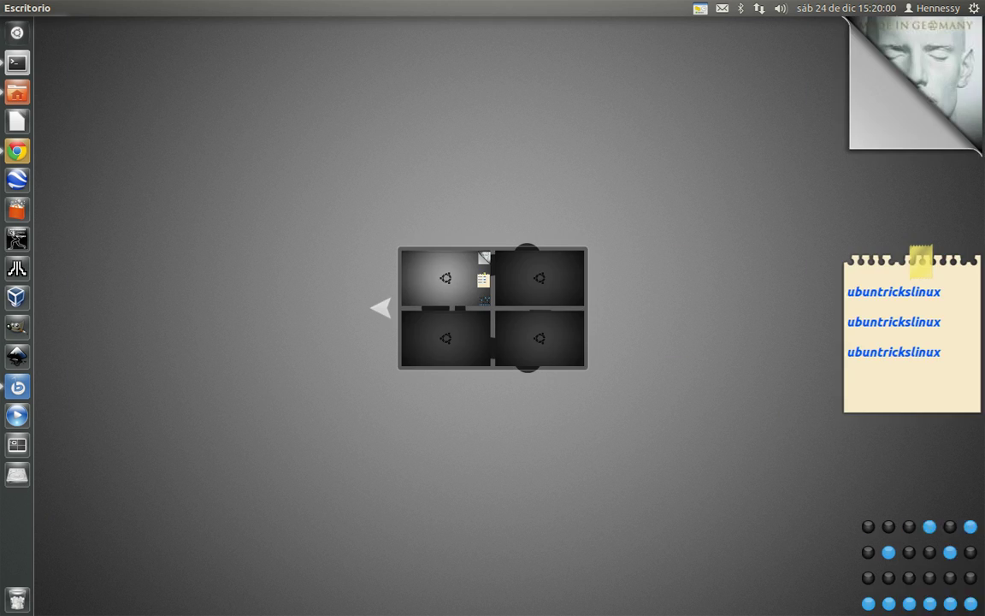
Search the installed applications for "scre" and launch Screenlets
key("super")
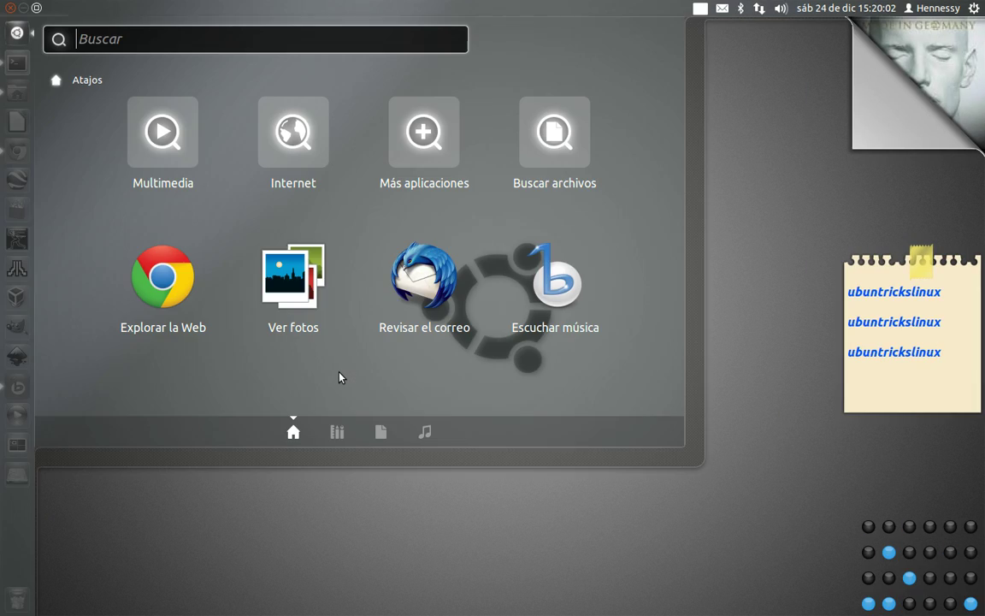
type("scr")
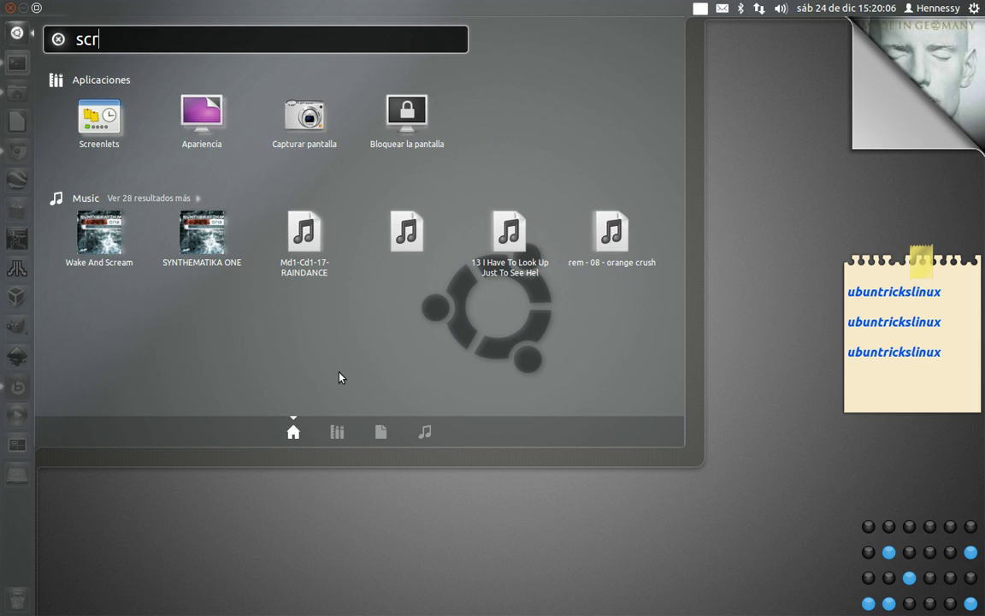
type("e")
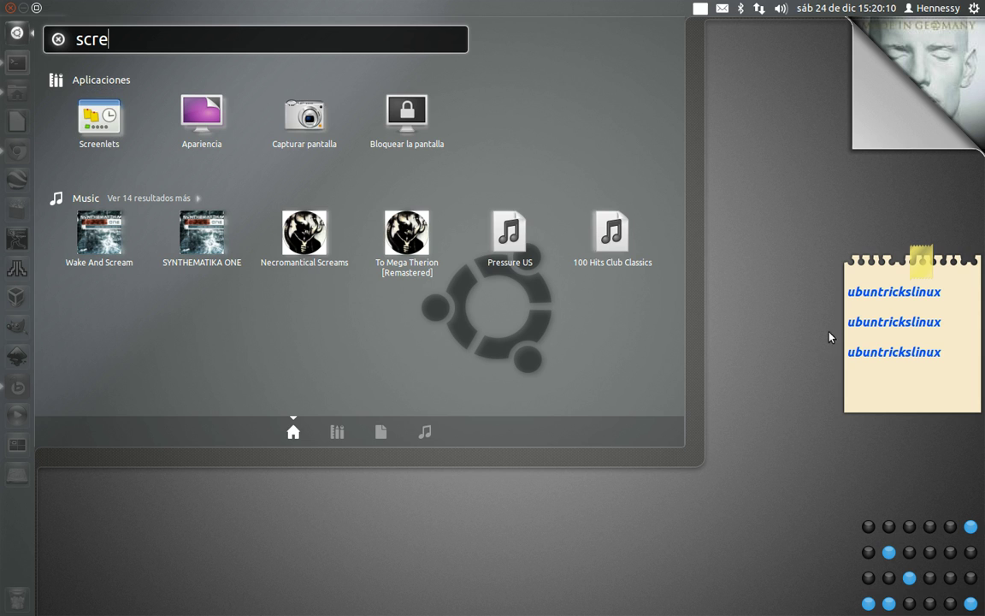
left_click(87, 116)
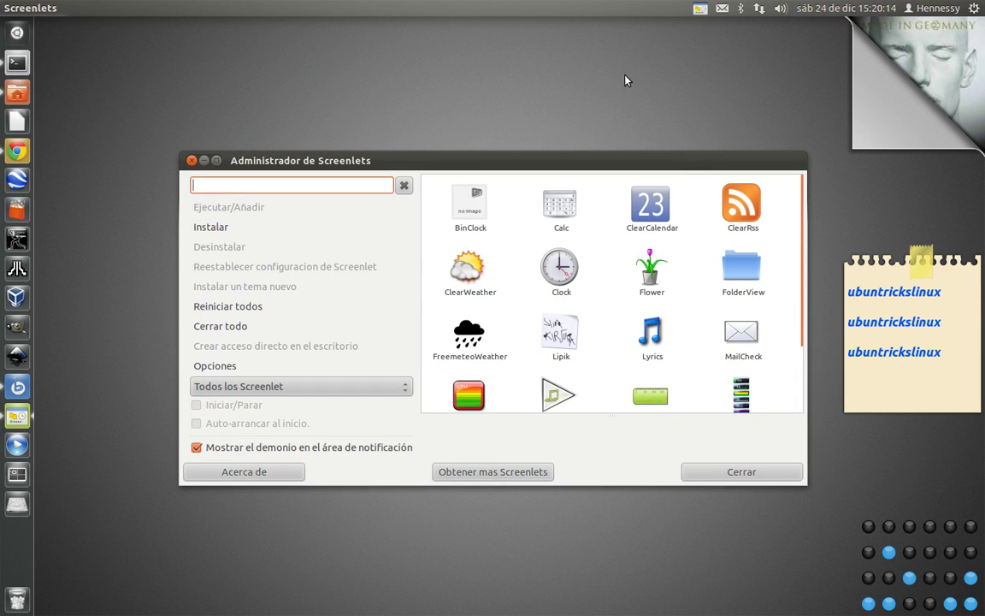
Call up the Screenlets manager through its notification-area indicator and move its window slightly higher on the desktop
left_click(701, 12)
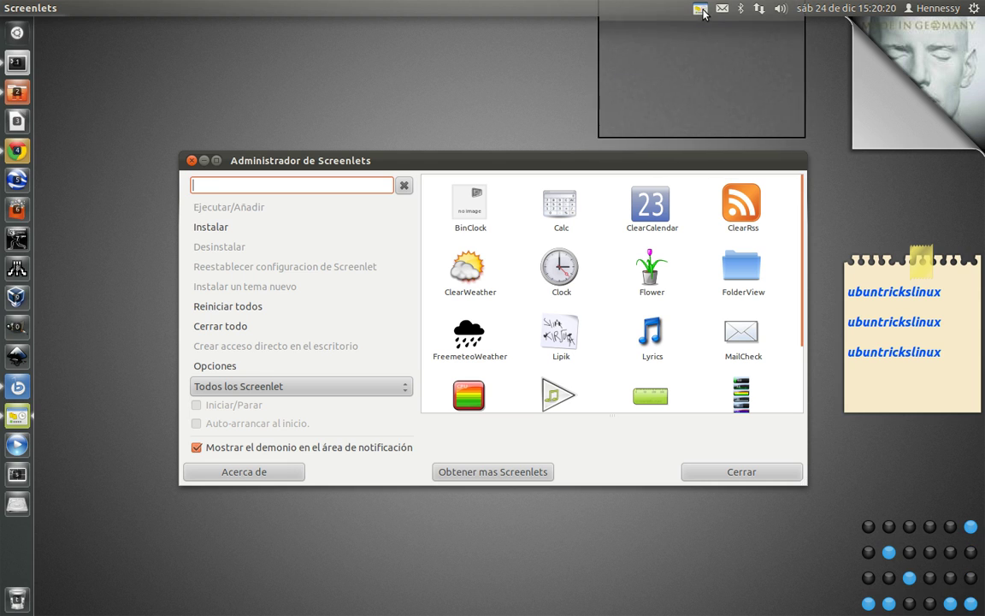
left_click(703, 12)
left_click(701, 10)
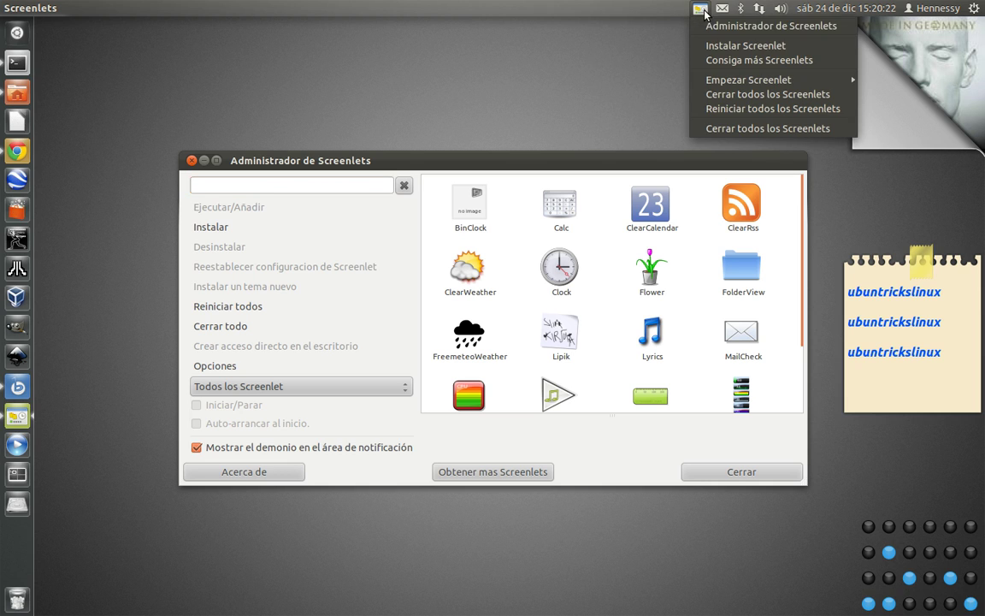
left_click(736, 26)
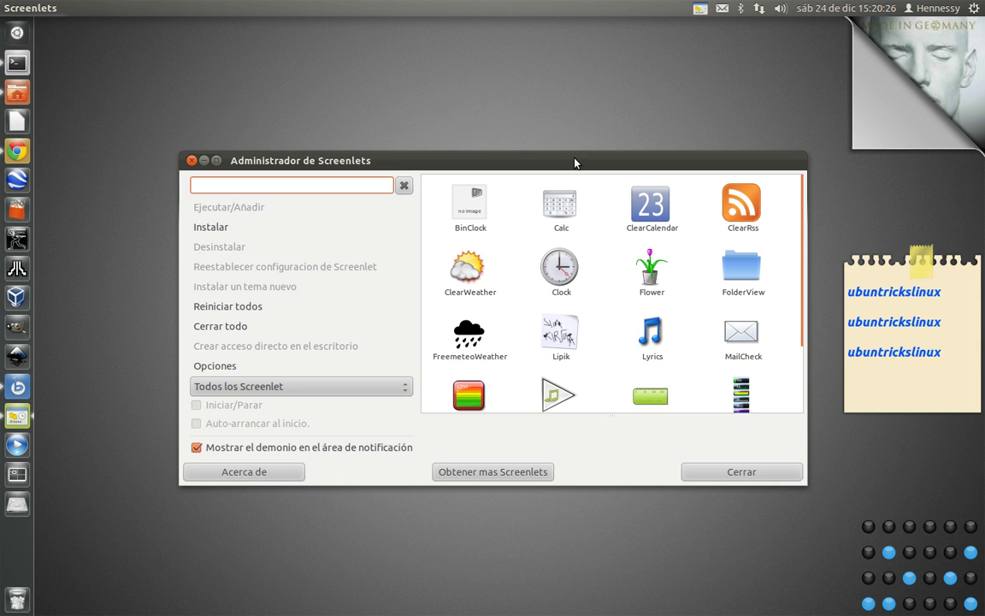
left_click_drag(575, 162, 556, 143)
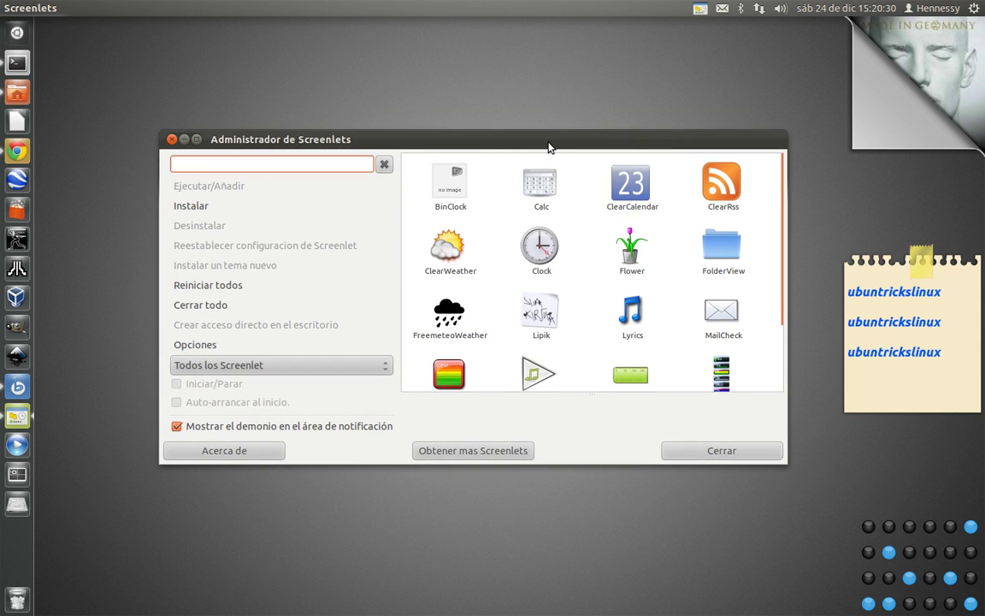
mouse_move(548, 147)
left_mouse_down()
mouse_move(560, 145)
mouse_move(545, 141)
left_mouse_up()
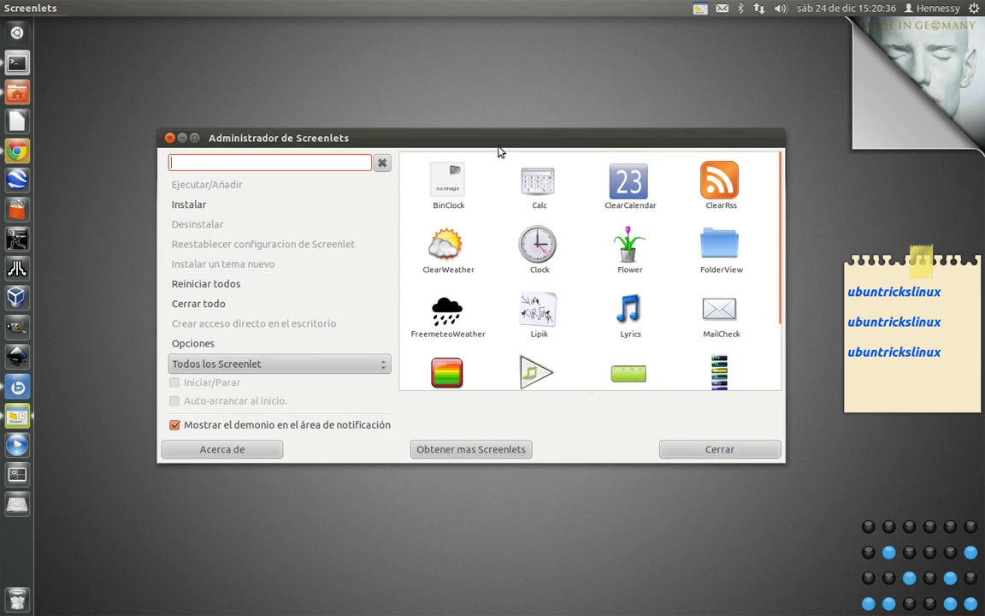
left_click_drag(508, 137, 485, 125)
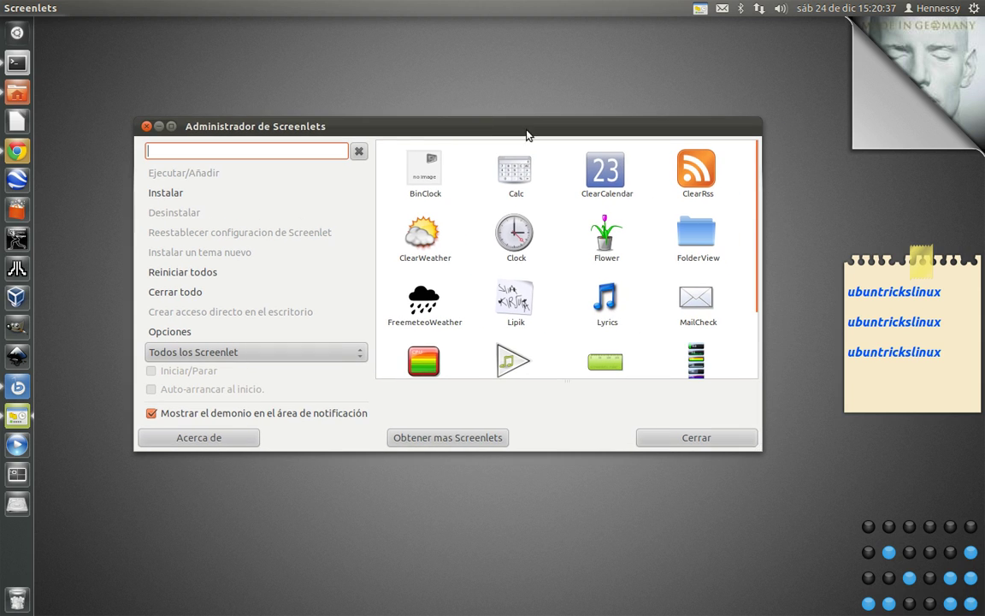
Match the widgets on the desktop with the manager's screenlet list, viewing the NowPlaying and Ruler entries
left_click(956, 65)
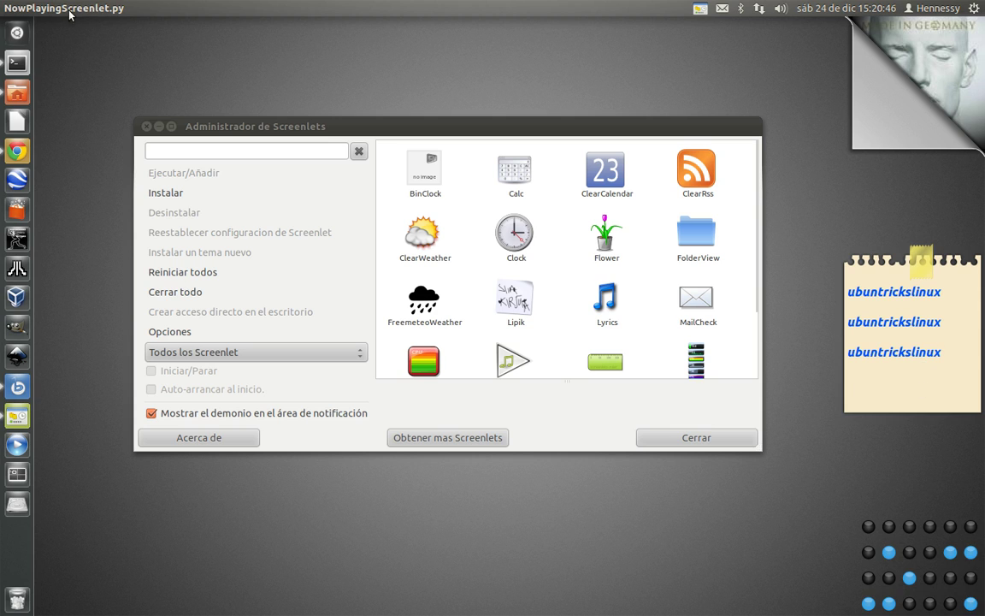
left_click(847, 258)
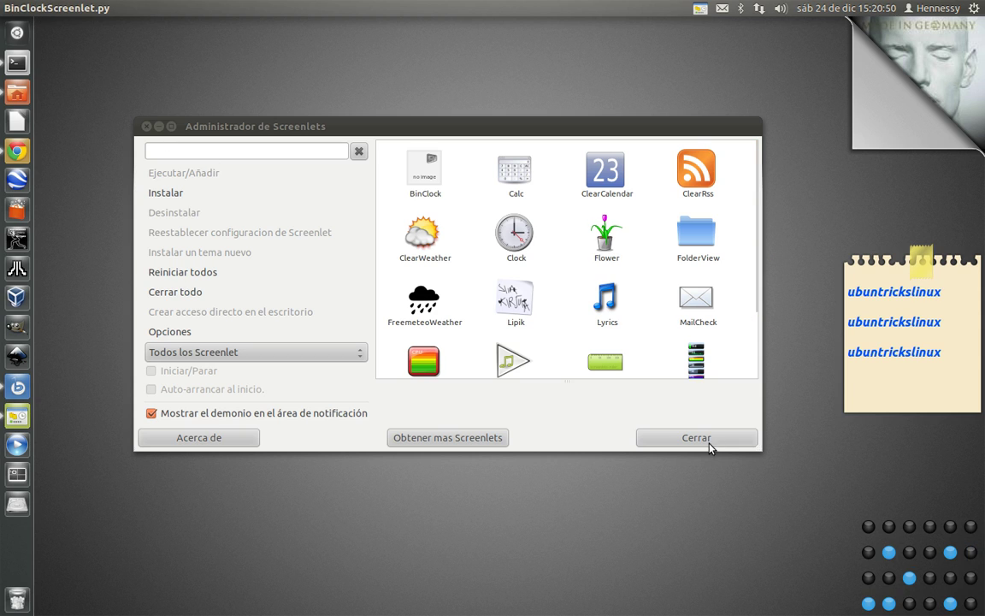
scroll(511, 291, "down", 3)
left_click(516, 272)
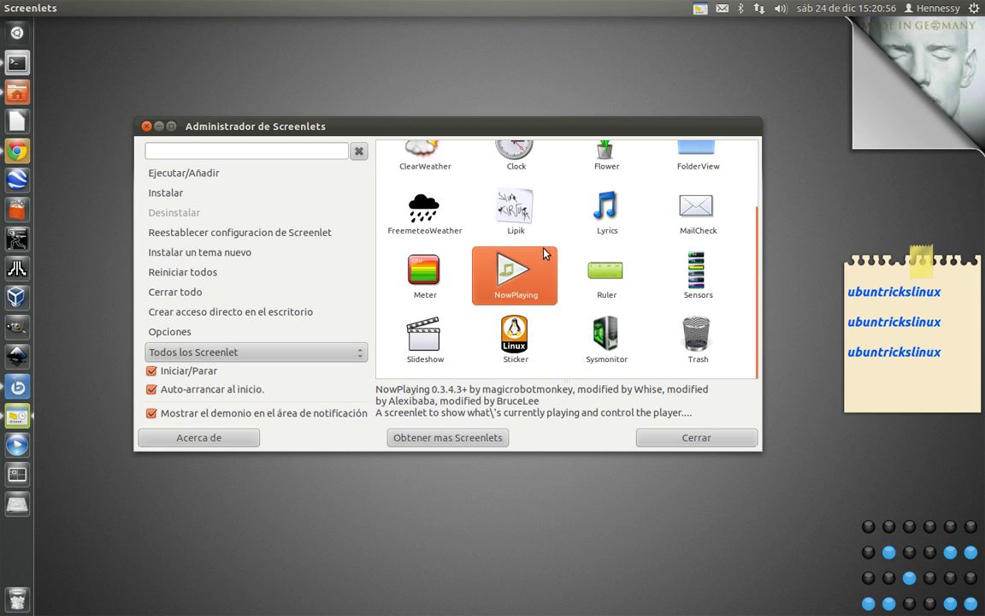
left_click(620, 281)
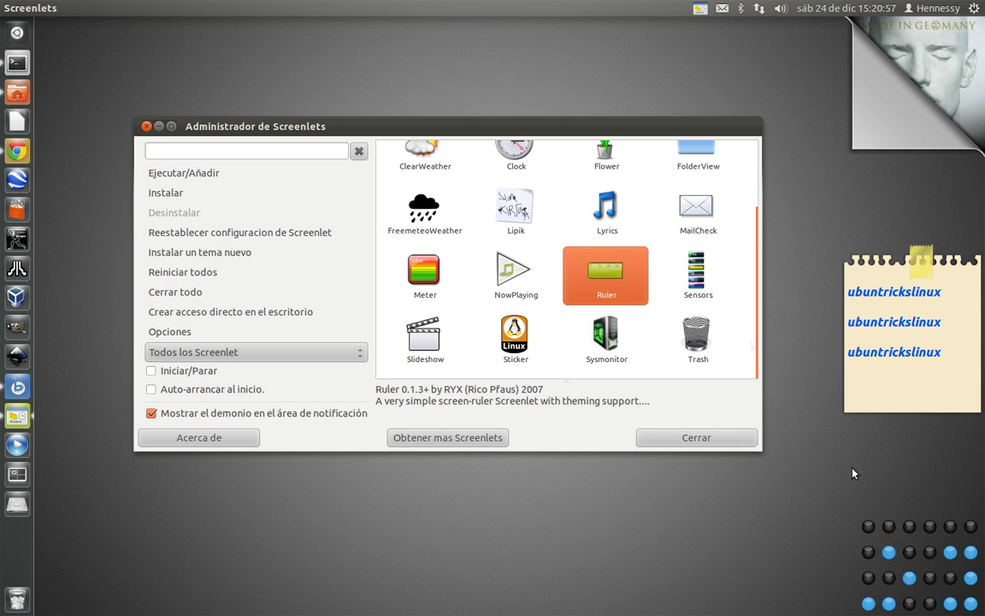
left_click(911, 557)
left_click(894, 127)
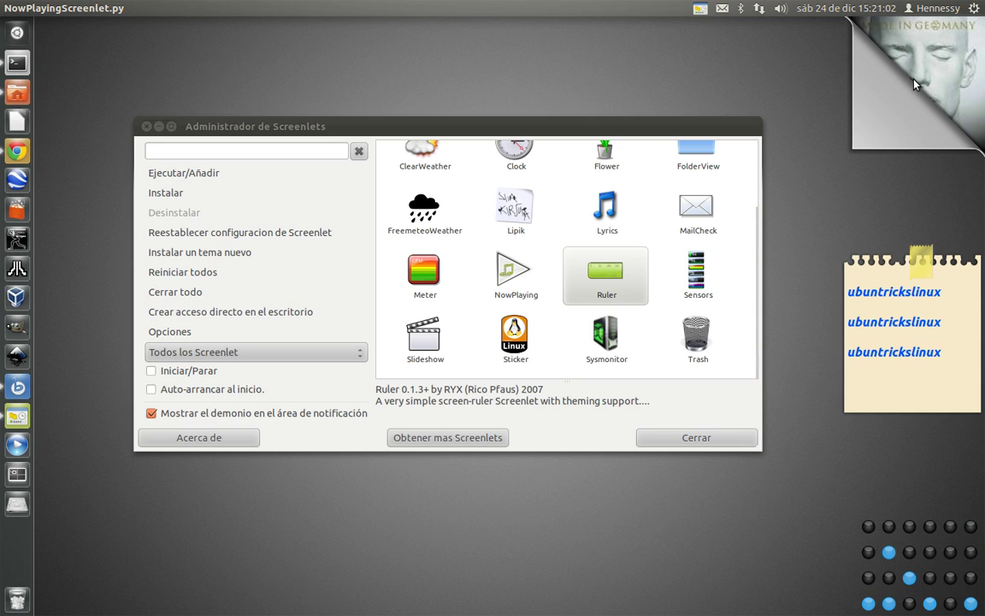
left_click_drag(502, 124, 539, 116)
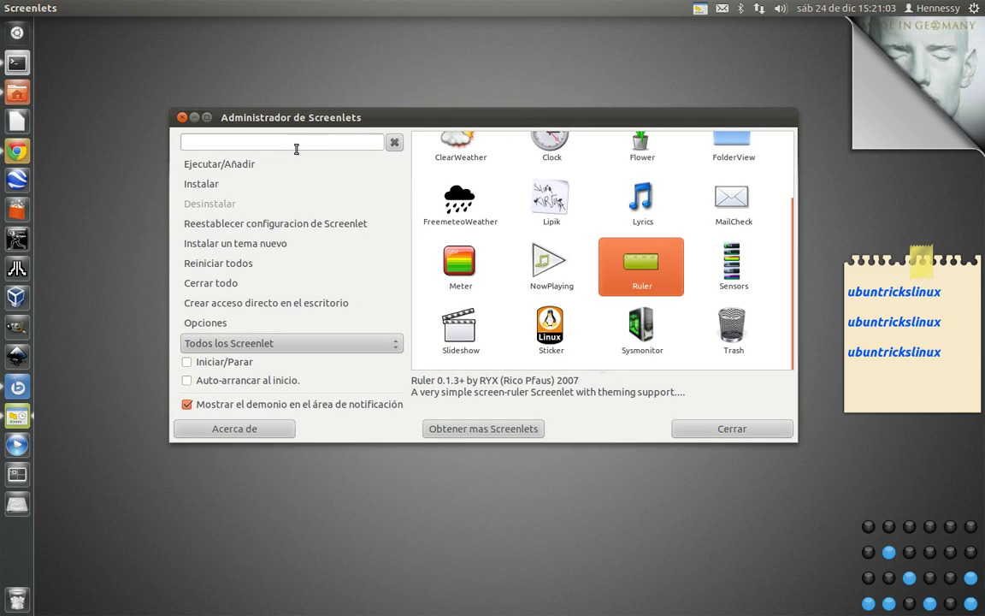
Switch to Chrome and open the Screenlets category of the artwork list on GNOME-Look.org
left_click(20, 157)
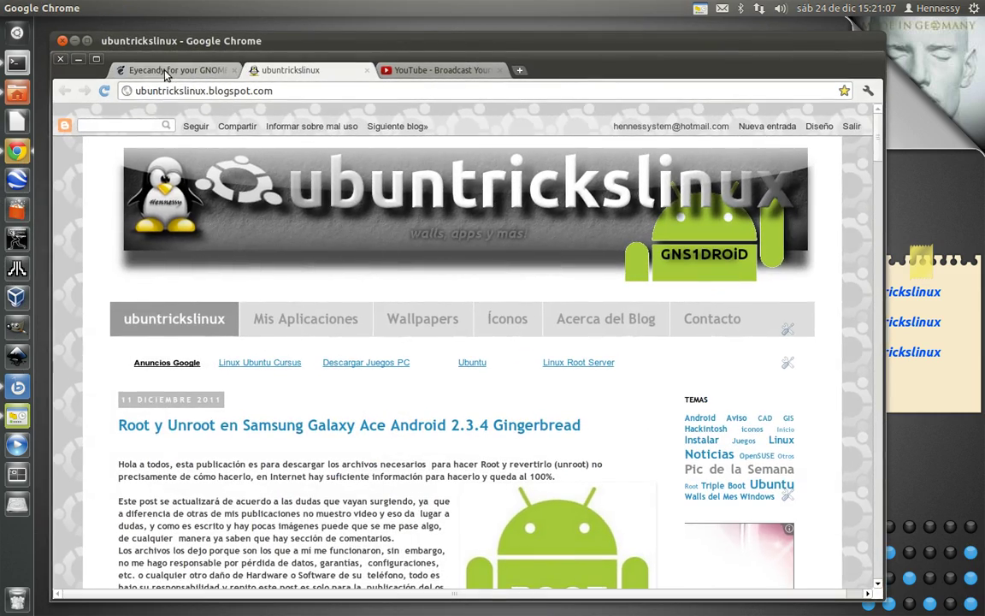
left_click(165, 70)
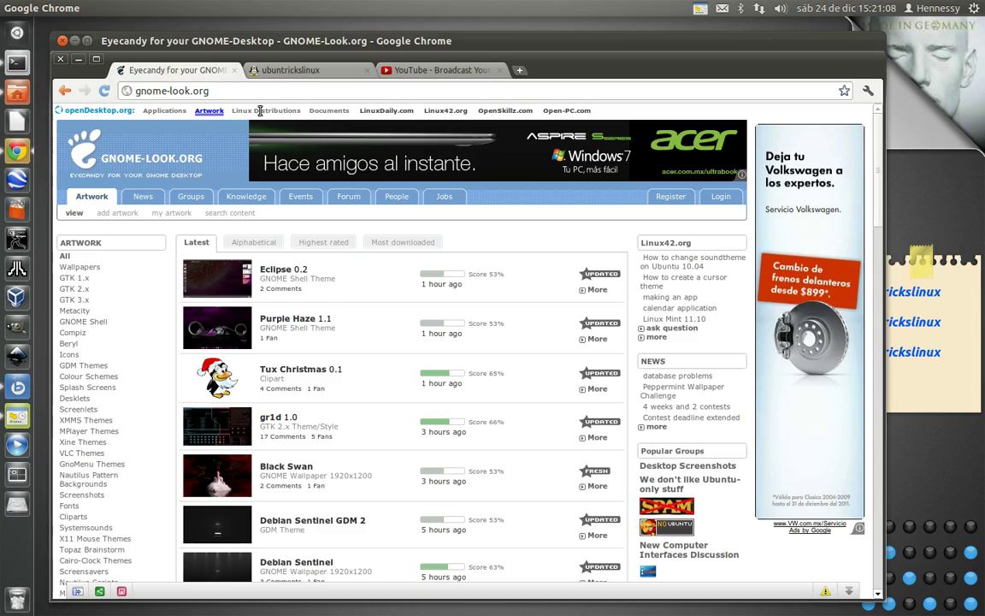
scroll(163, 393, "down", 3)
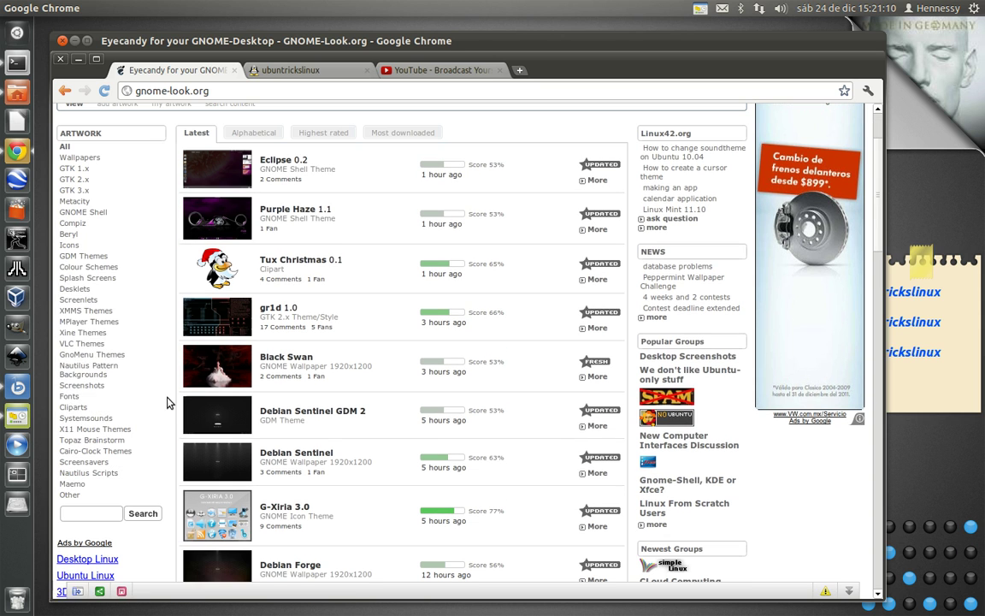
key("super+m")
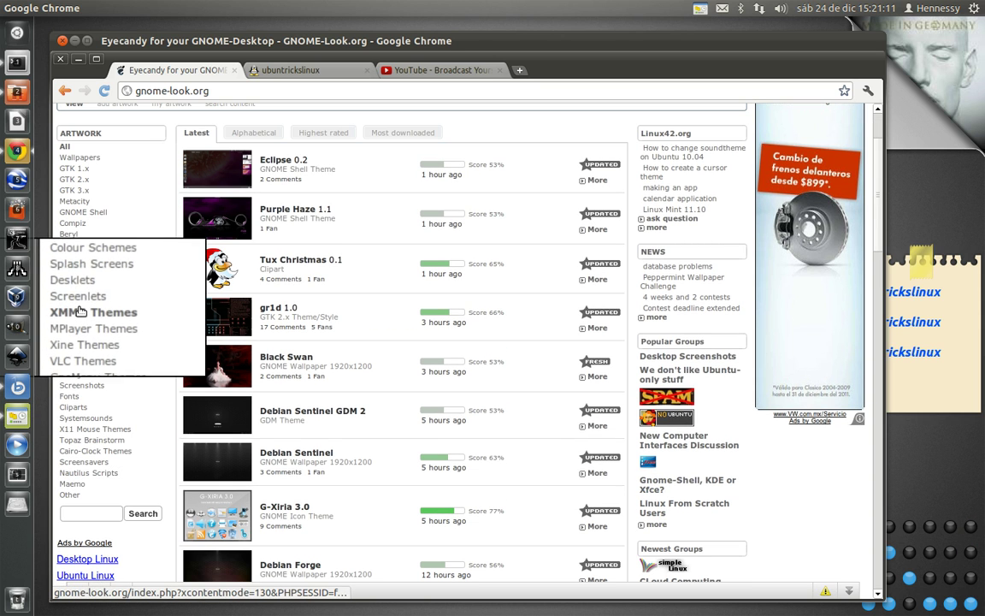
scroll(79, 309, "up", 5)
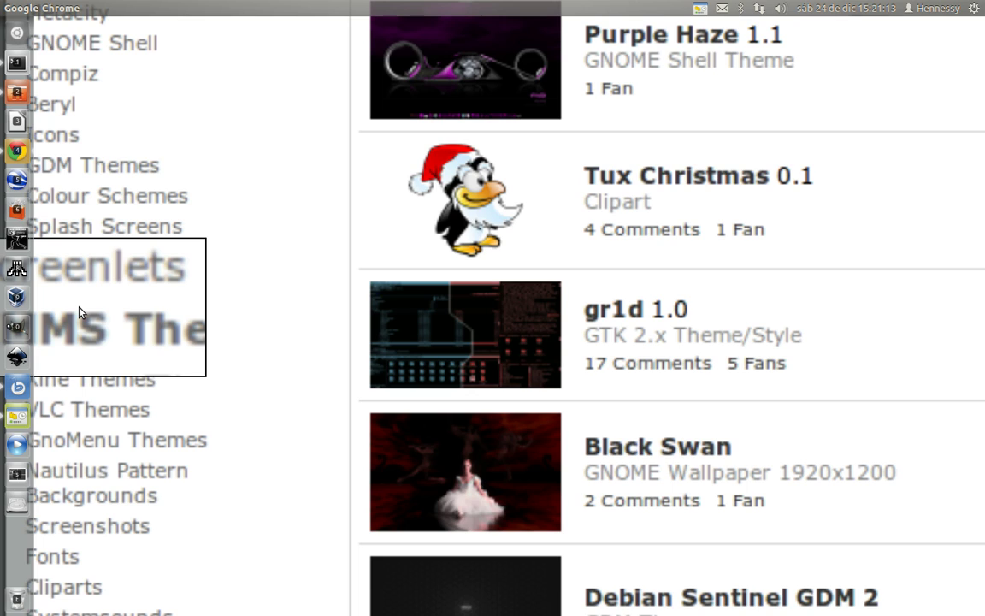
scroll(78, 312, "down", 5)
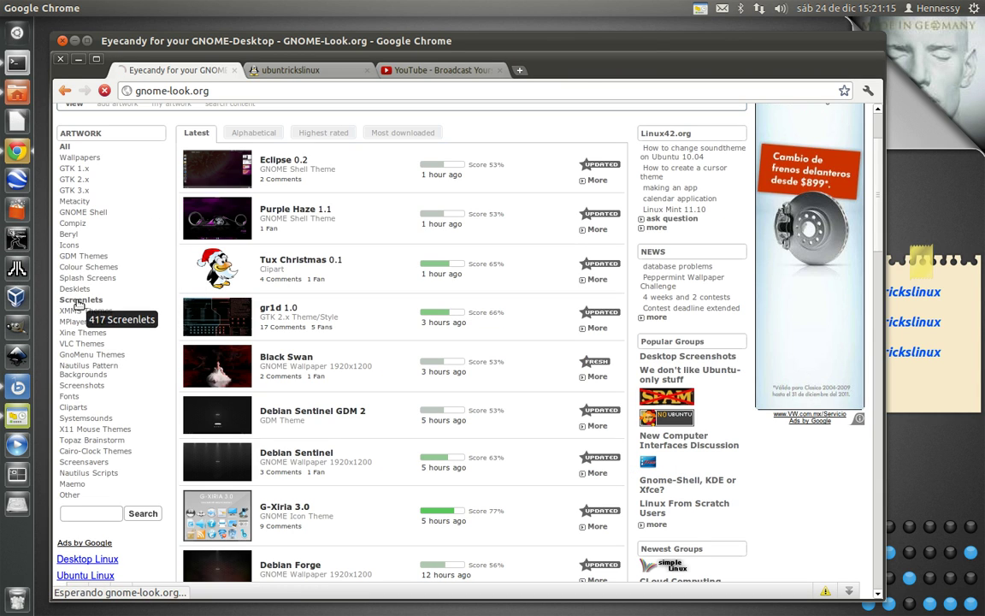
left_click(79, 305)
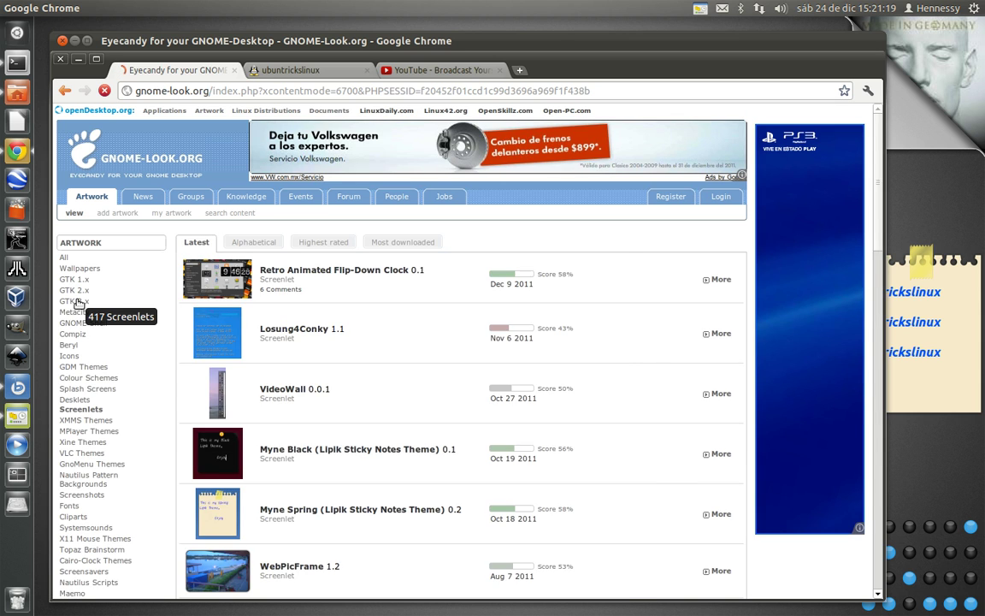
scroll(312, 459, "down", 1)
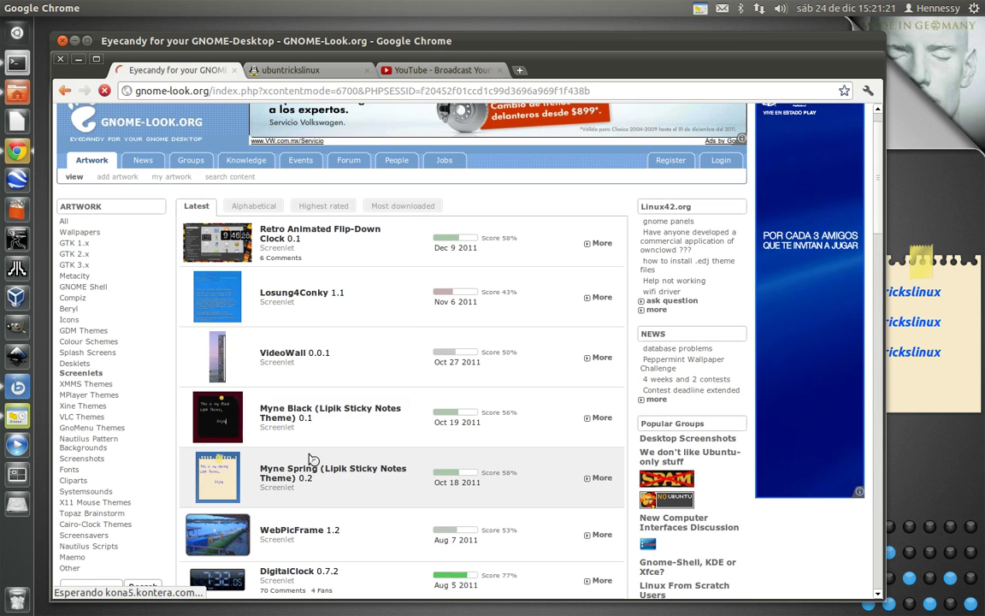
Find the Myne Spring (Lipik Sticky Notes Theme) entry in the Screenlets list, compare it with the desktop note, and open its page
scroll(363, 490, "down", 6)
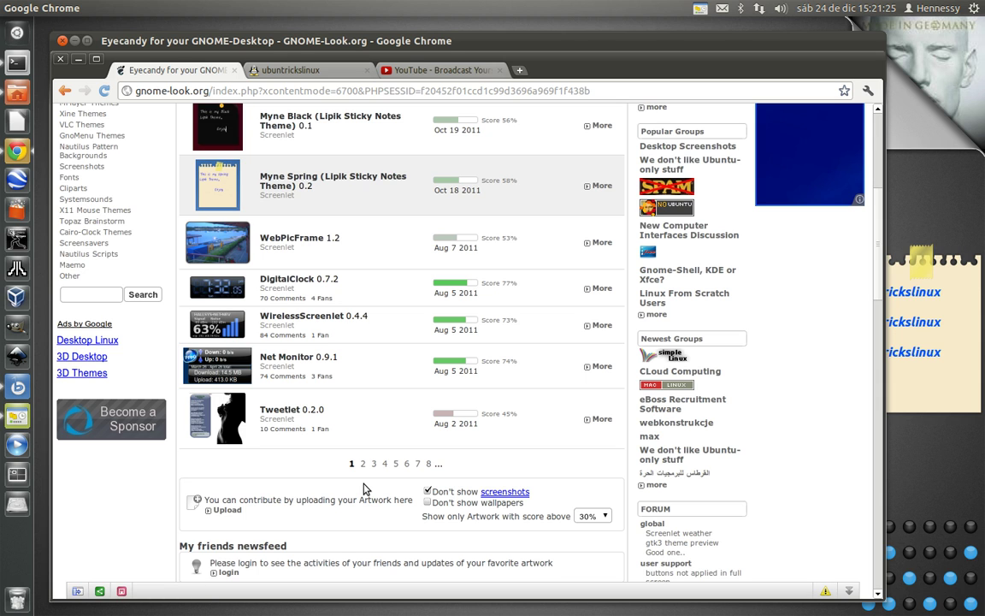
scroll(354, 494, "up", 1)
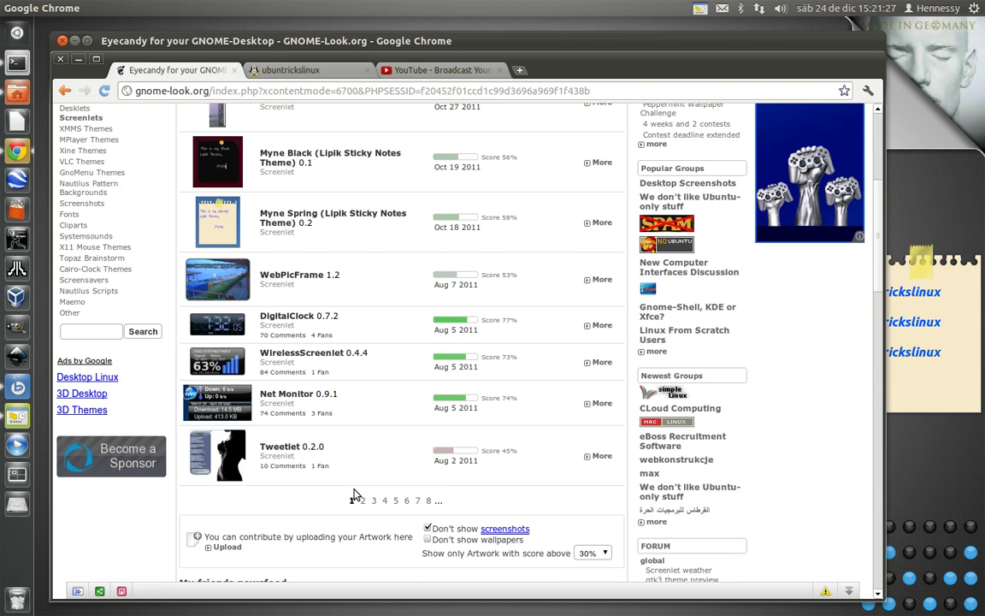
scroll(354, 494, "up", 2)
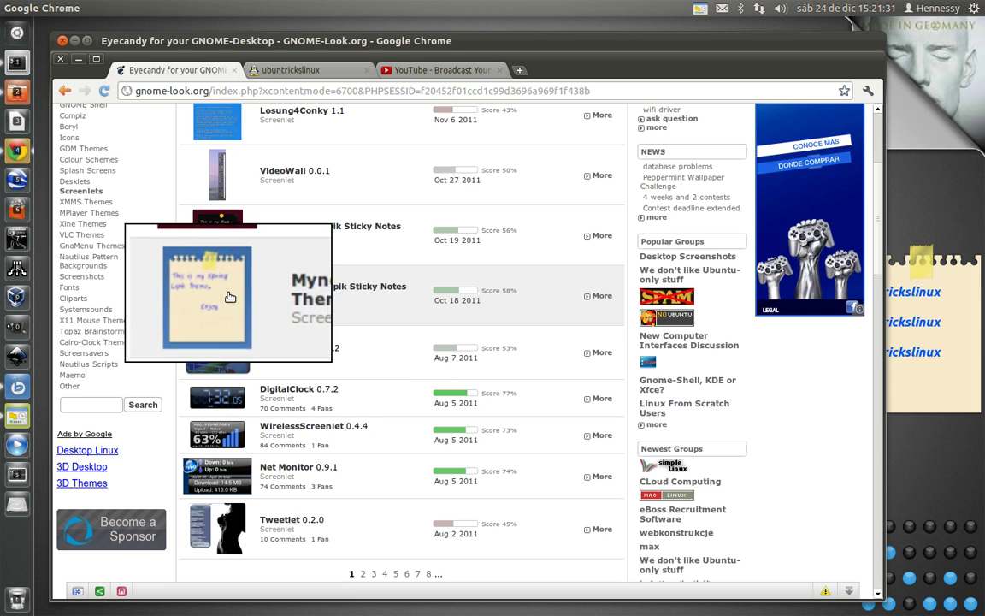
left_click(920, 308)
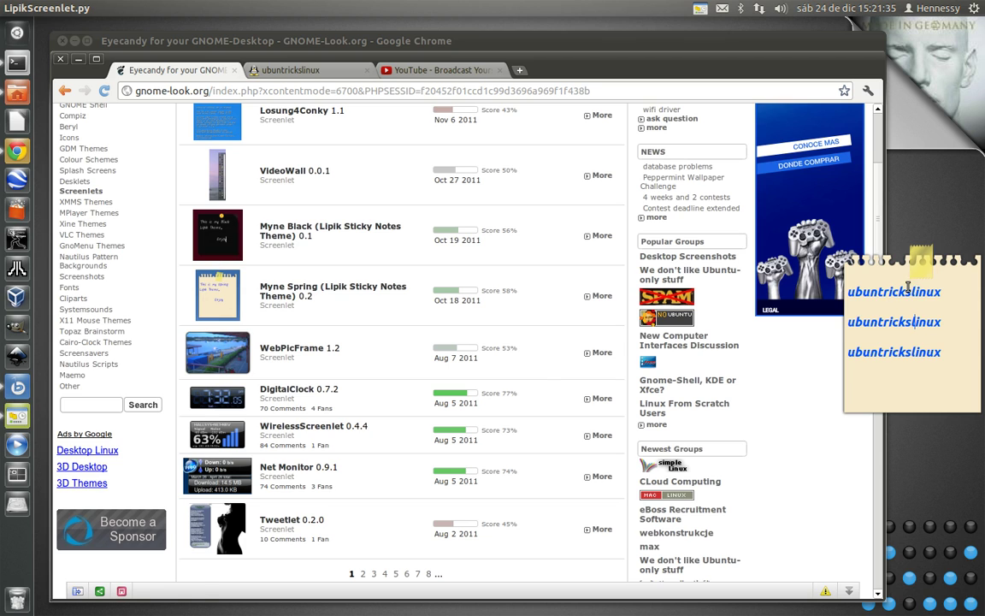
left_click(298, 292)
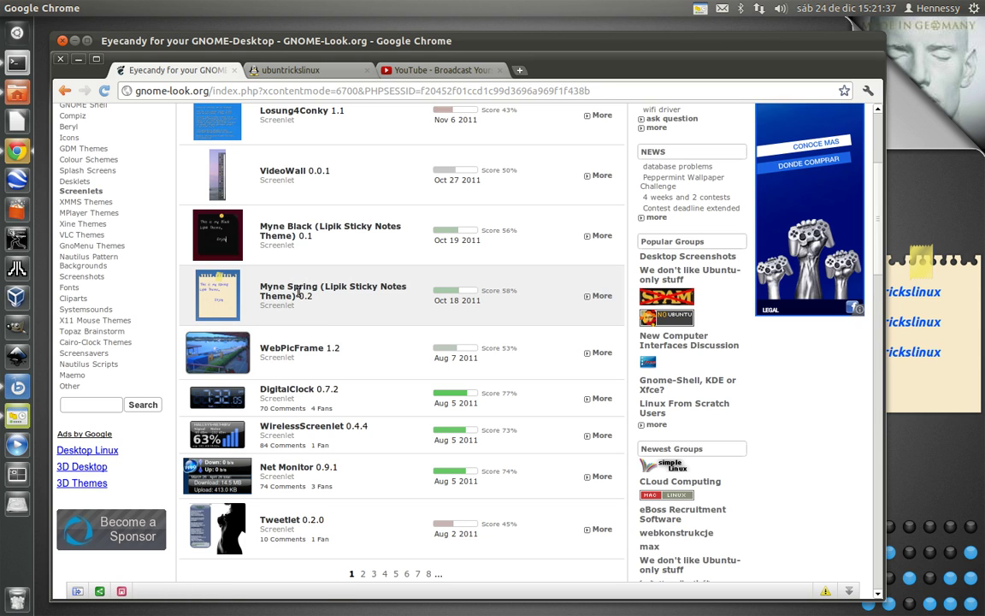
left_click(298, 293)
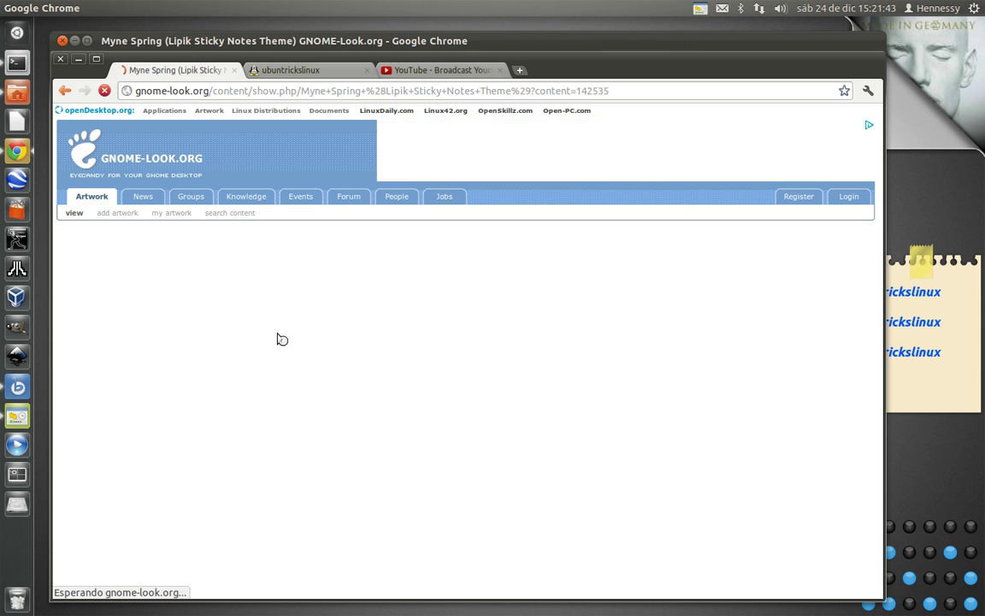
Download the MyneSpring.tar.gz archive of the Myne Spring theme
scroll(342, 393, "down", 1)
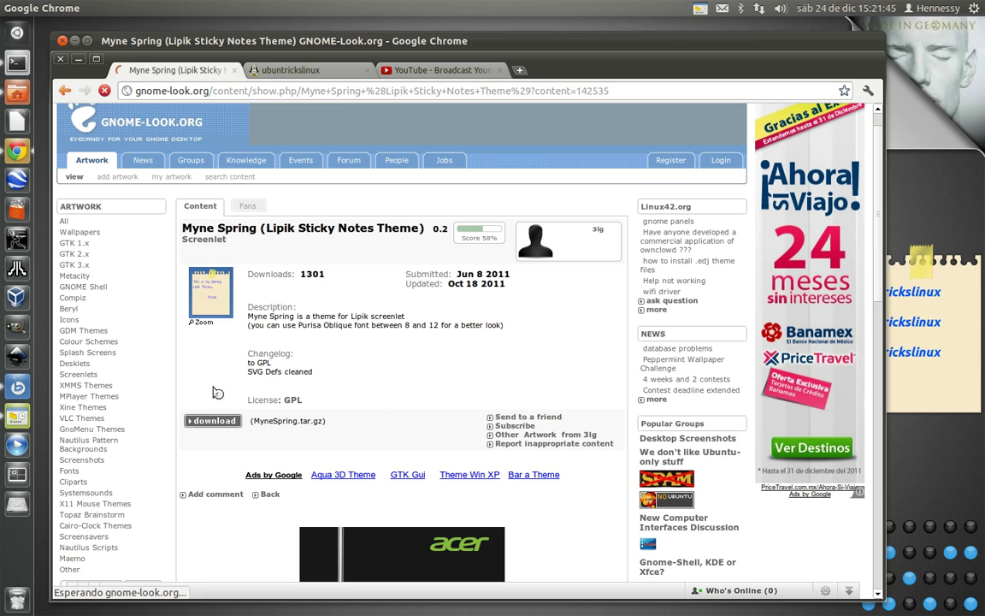
scroll(217, 393, "down", 1)
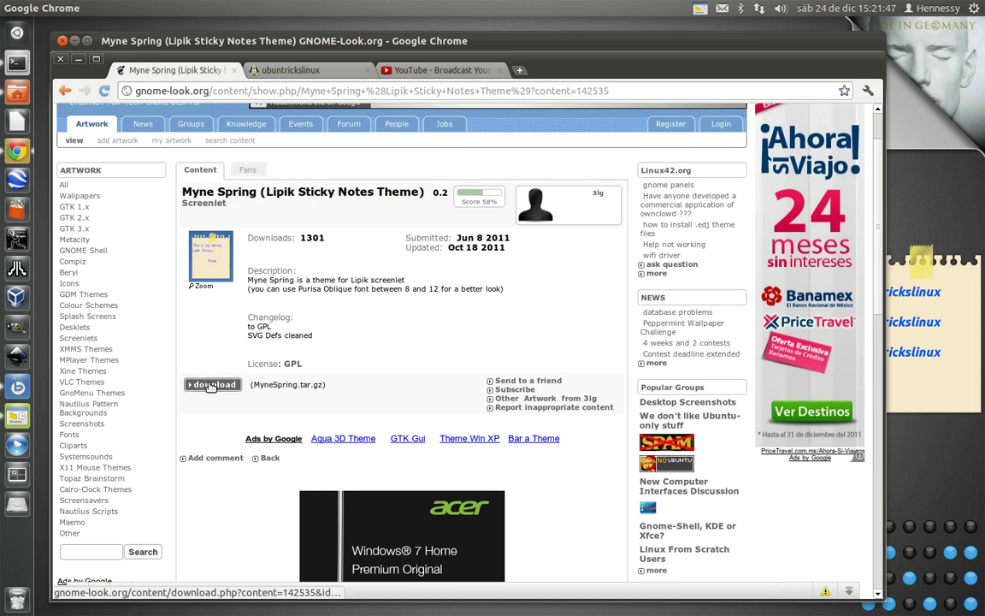
left_click(211, 385)
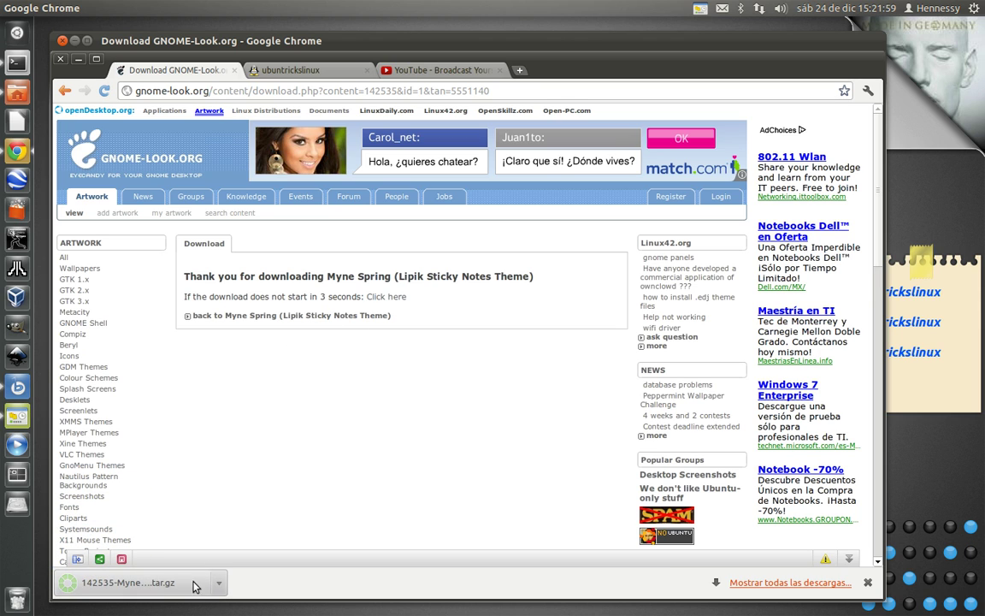
Put the browser away and check the downloaded 142535-MyneSpring.tar.gz archive in the Descargas folder, closing the file manager when done
left_click(62, 40)
left_click(17, 91)
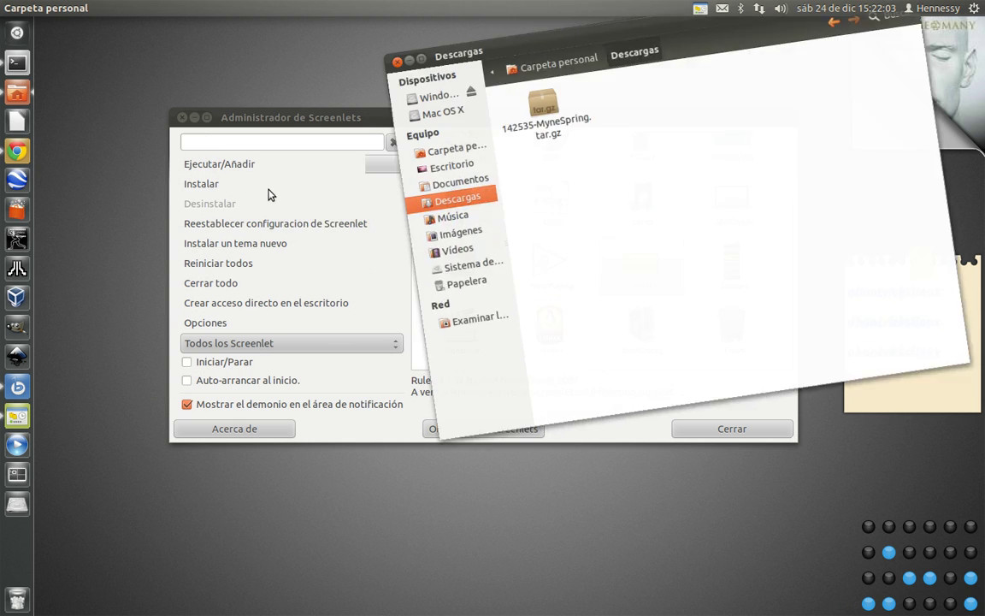
left_click_drag(599, 26, 506, 106)
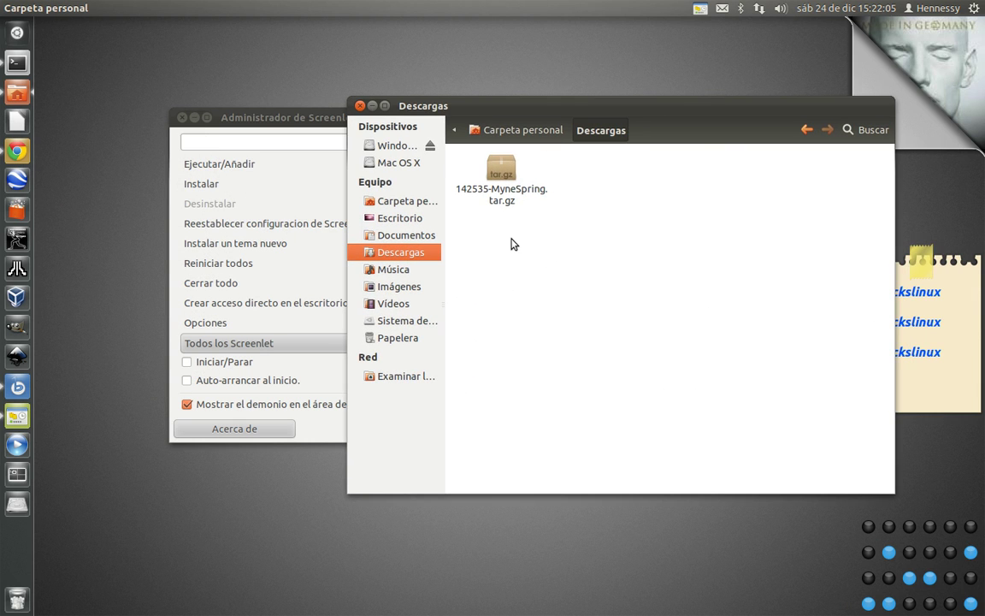
left_click(500, 194)
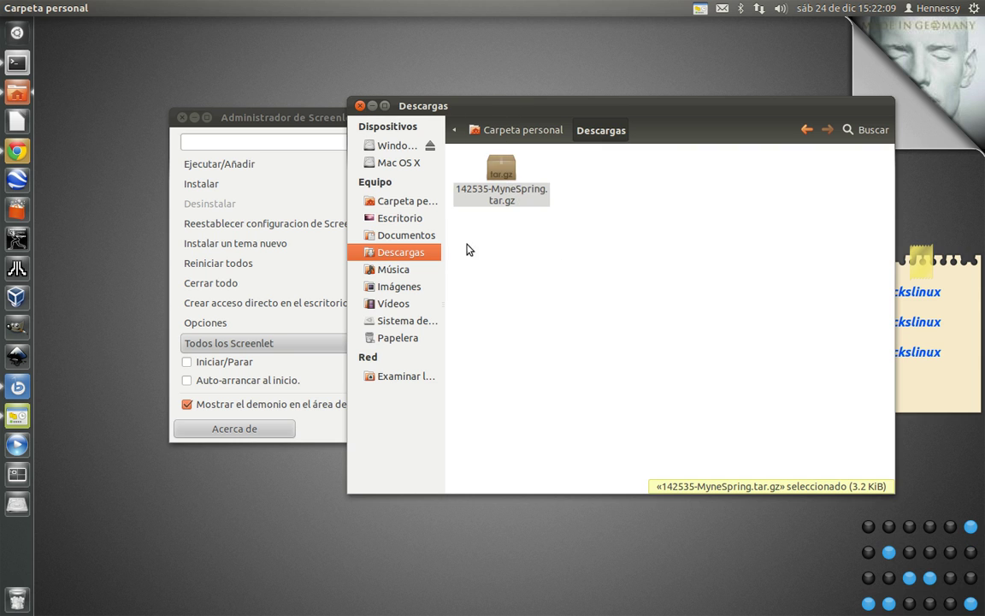
left_click(360, 105)
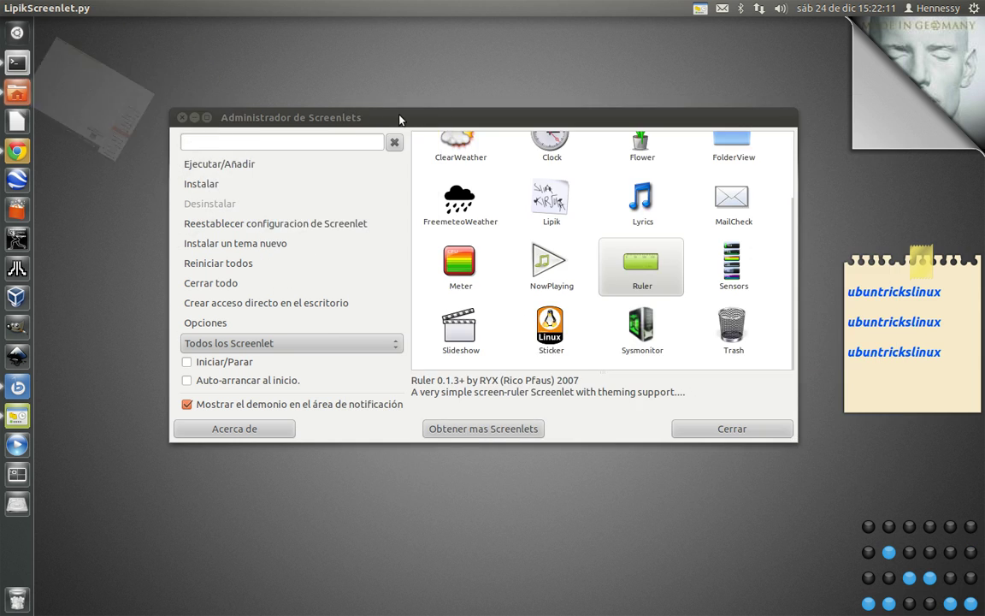
Shift the Screenlets manager window slightly and select the Lipik screenlet in its list
left_click_drag(400, 118, 406, 113)
scroll(554, 308, "up", 1)
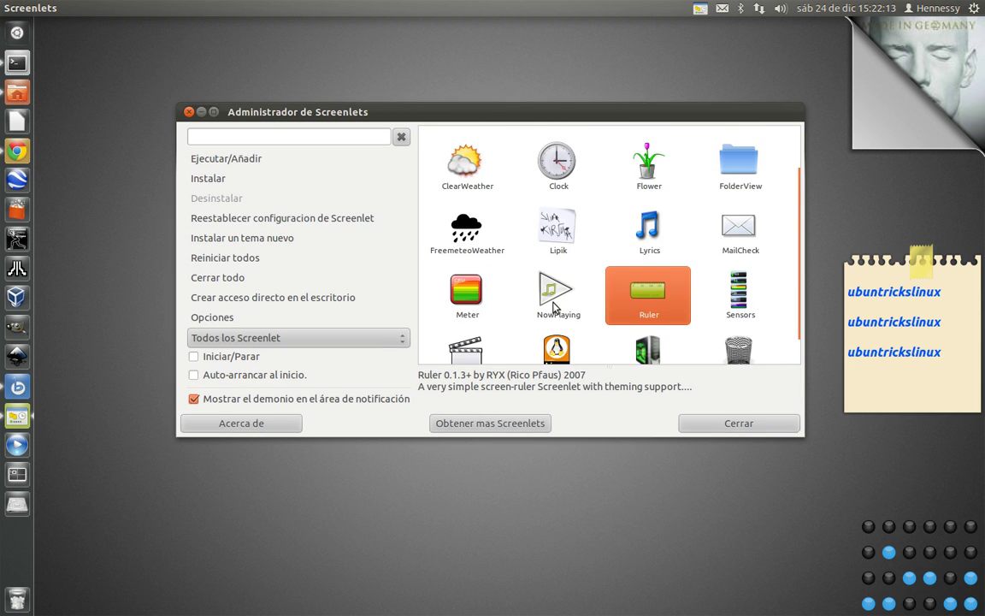
scroll(554, 307, "up", 2)
scroll(675, 316, "down", 3)
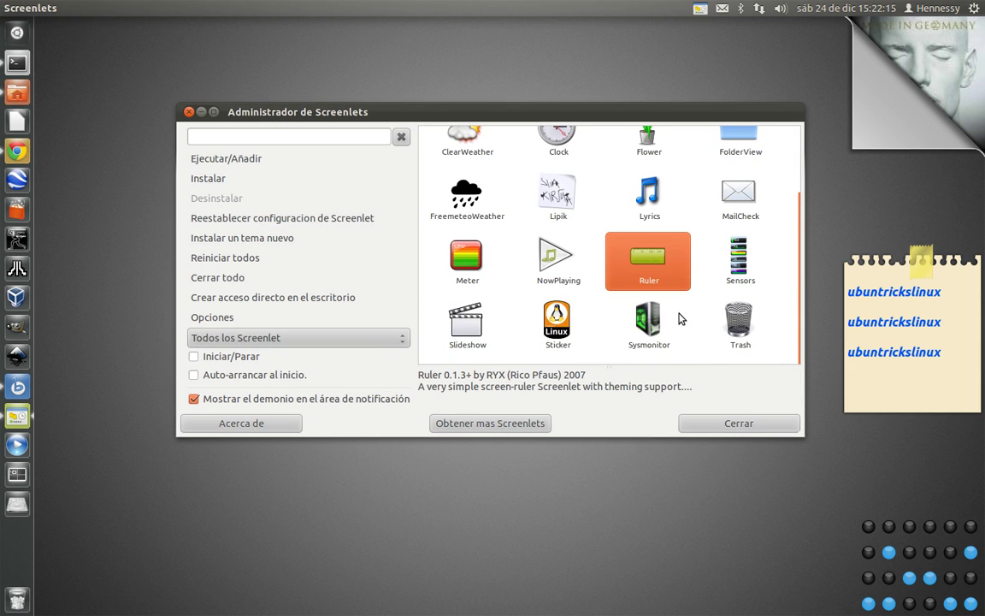
scroll(679, 319, "up", 1)
left_click(566, 229)
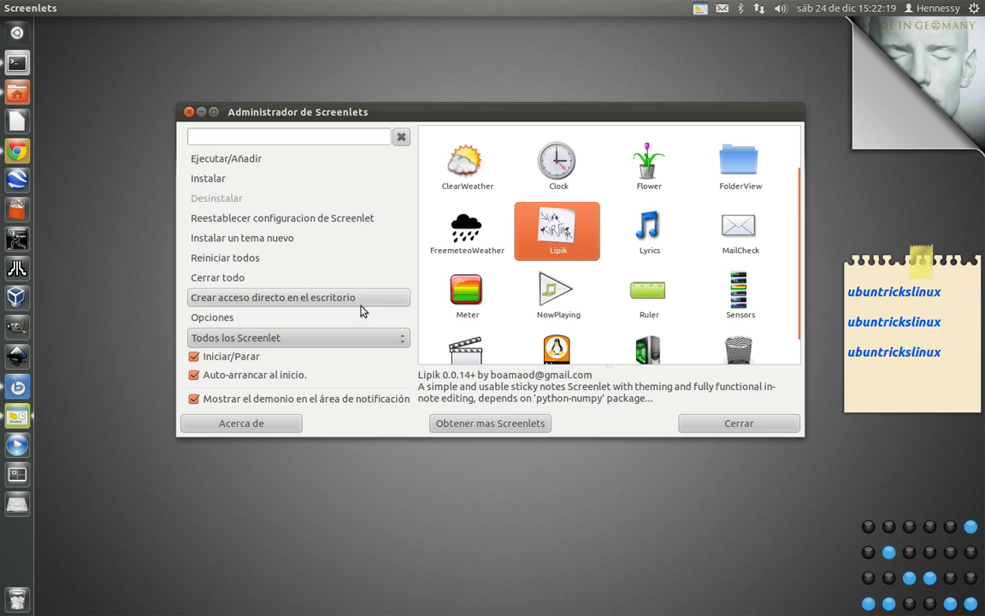
Try to install 142535-MyneSpring.tar.gz from the Descargas folder as a new theme for Lipik and dismiss the resulting notice
left_click(243, 239)
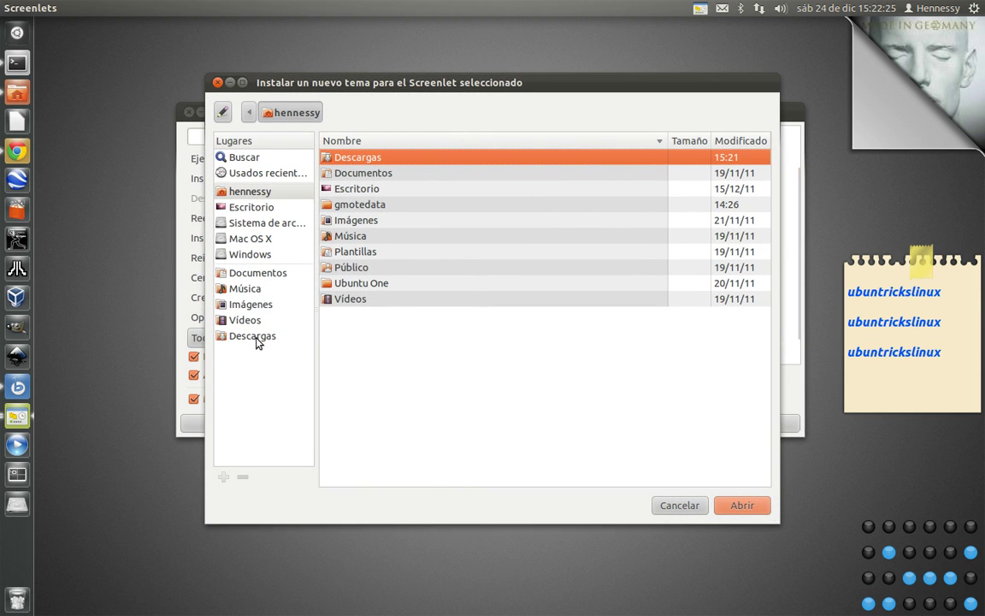
left_click(254, 336)
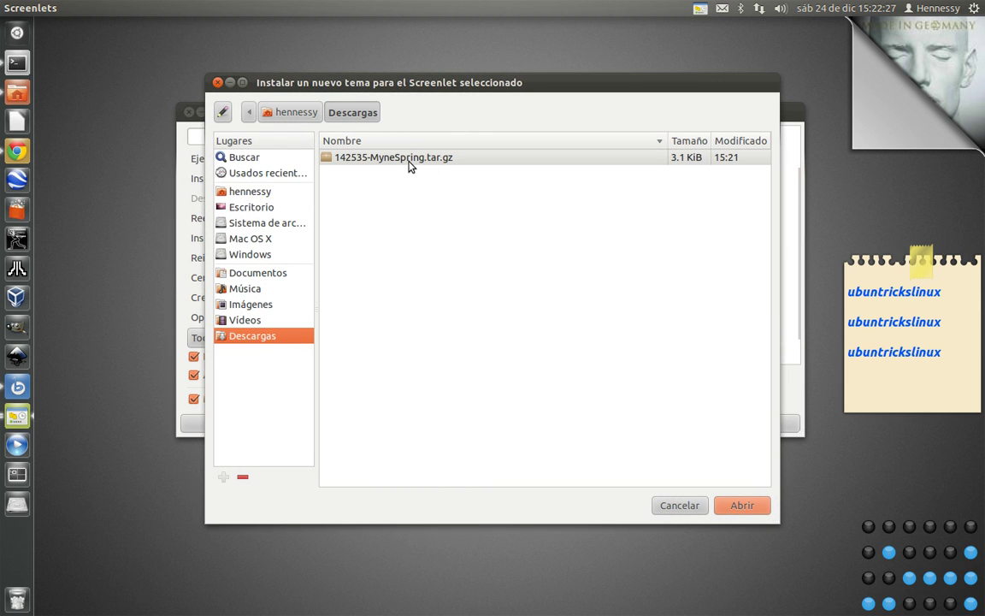
left_click(410, 161)
left_click(734, 506)
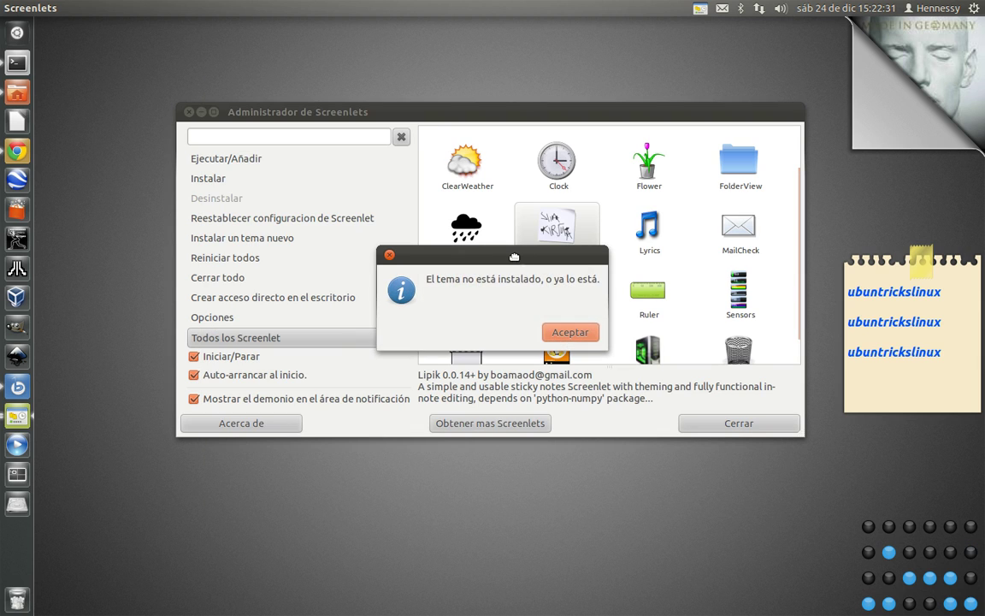
left_click_drag(513, 257, 499, 257)
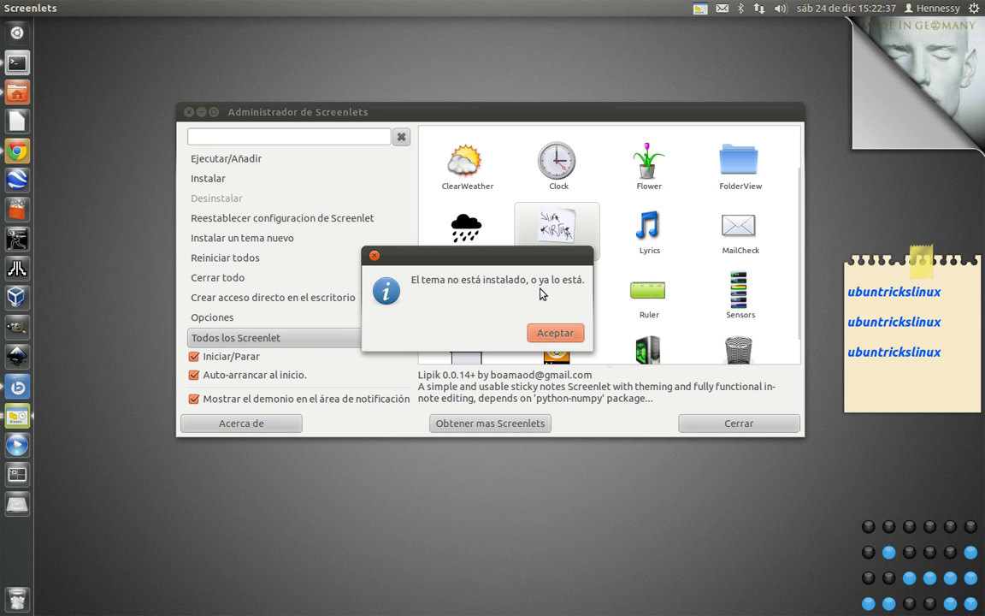
left_click(567, 332)
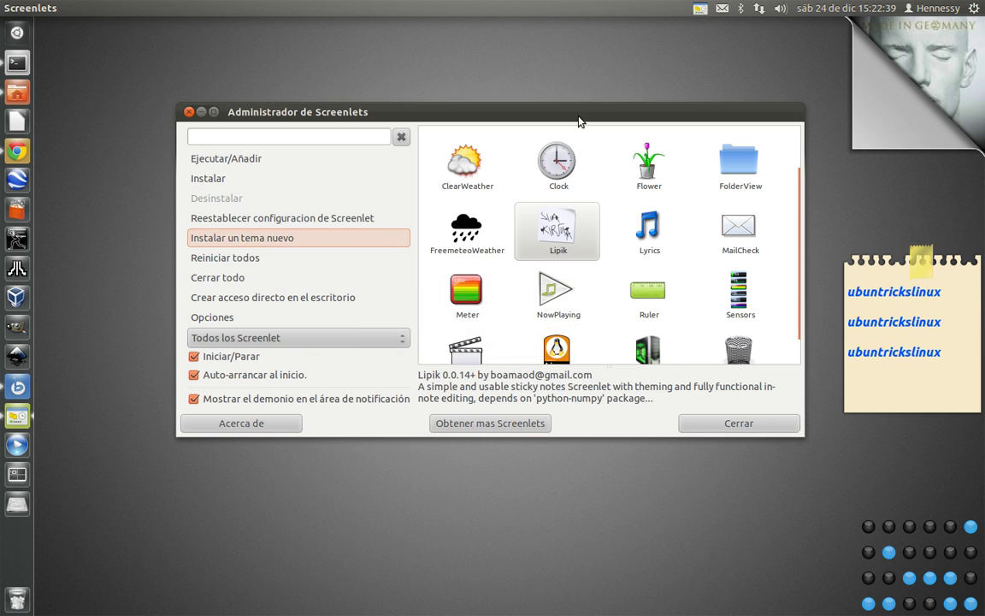
Move the Screenlets manager away from the desktop note and open the list of available themes in the Lipik note's properties
left_click_drag(578, 121, 521, 139)
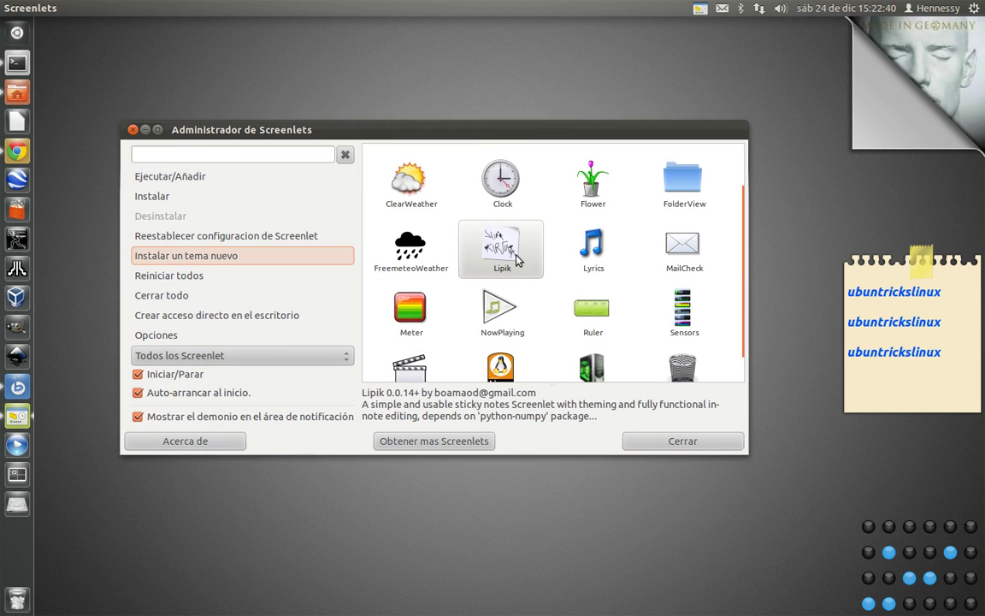
right_click(922, 270)
right_click(924, 258)
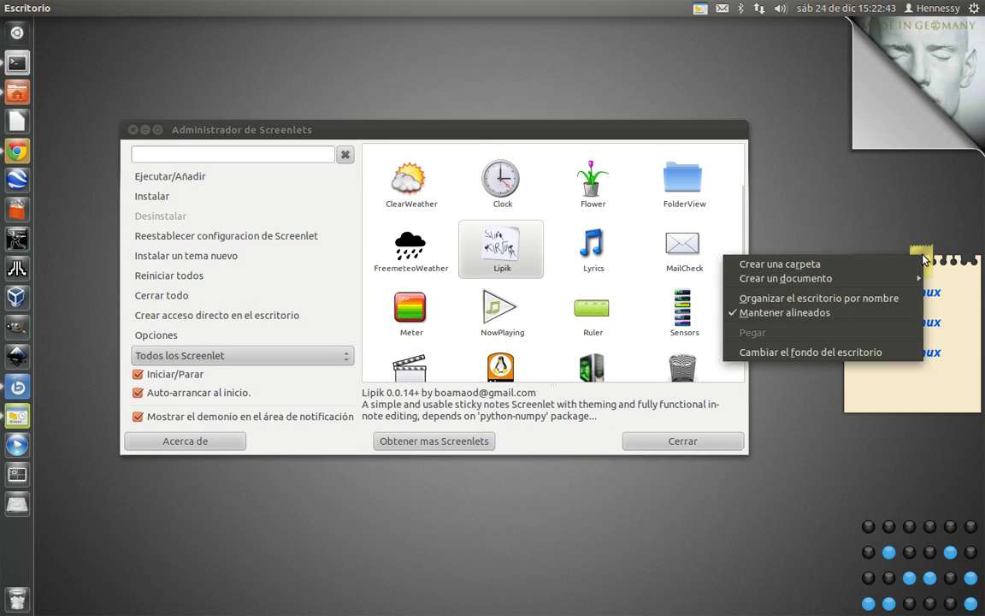
right_click(937, 268)
right_click(938, 267)
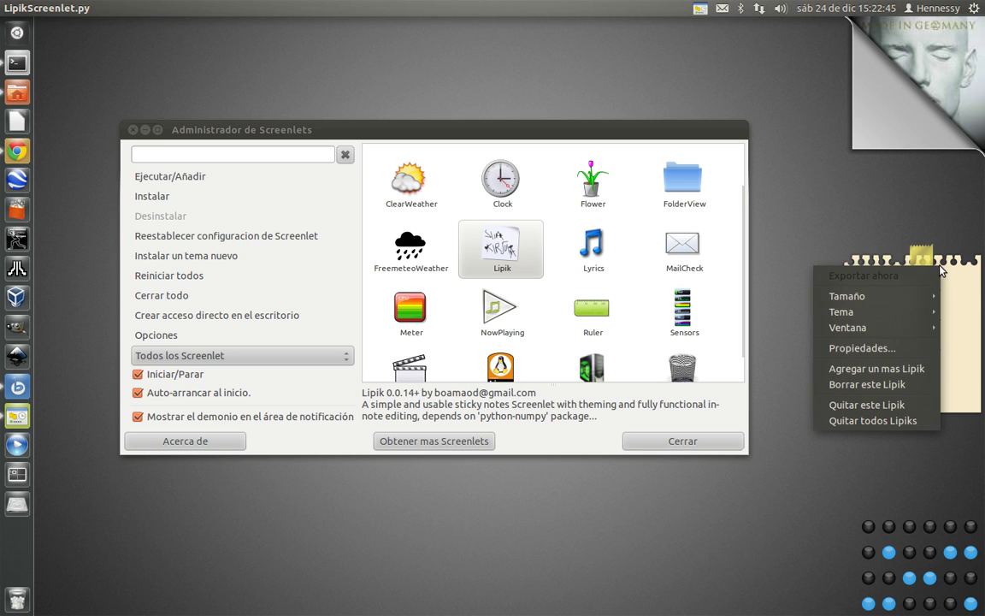
left_click(884, 351)
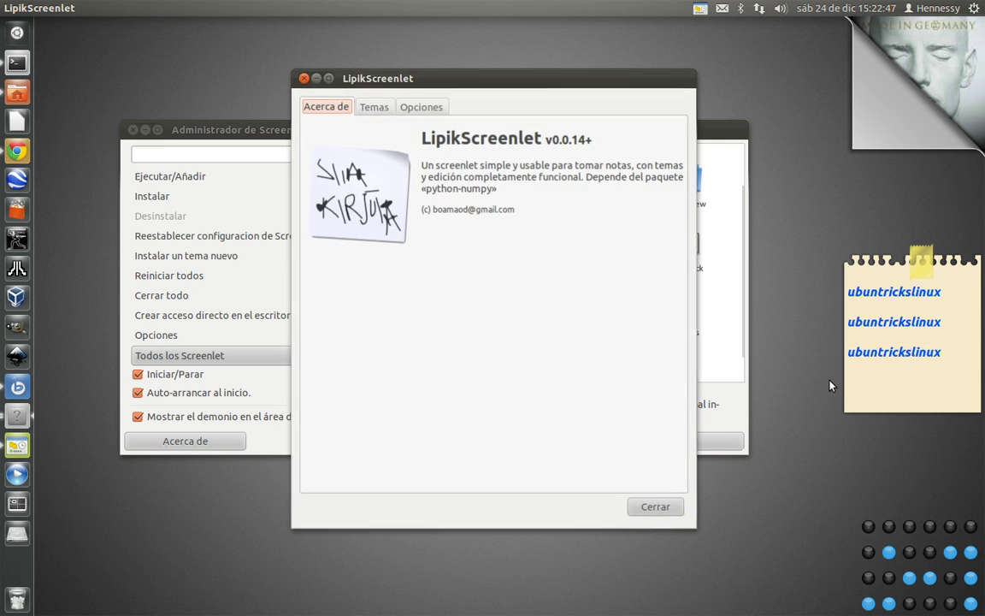
left_click(373, 106)
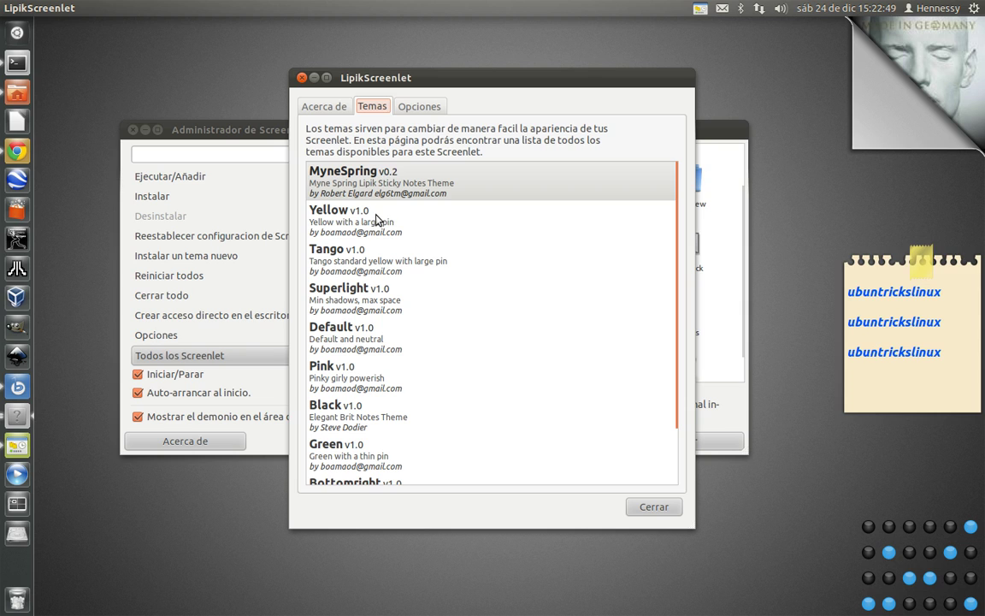
Preview the Yellow, Superlight and Default themes on the Lipik note, reapply MyneSpring and close the properties
left_click(343, 234)
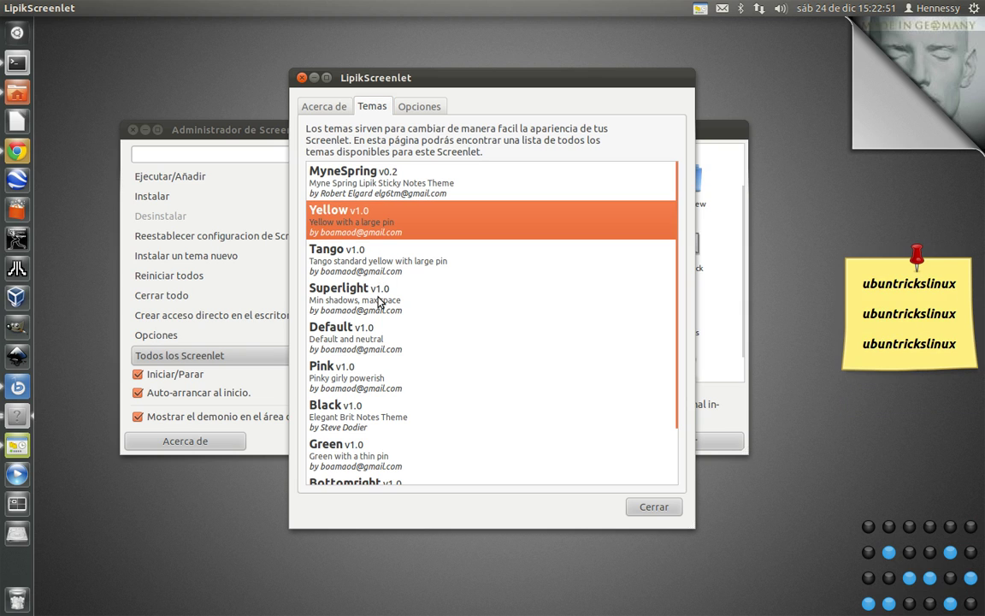
left_click(376, 299)
left_click(374, 327)
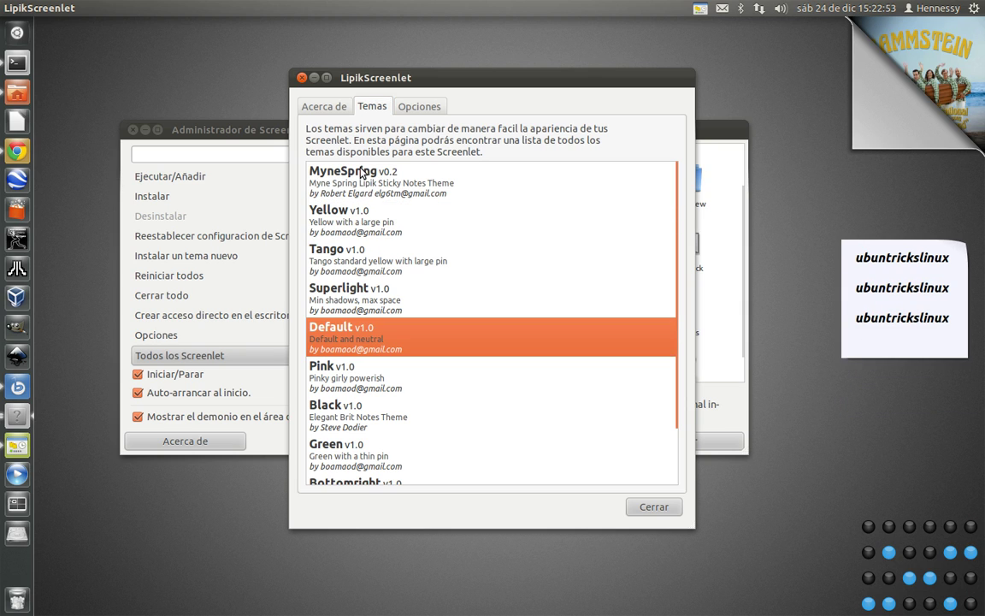
left_click(402, 189)
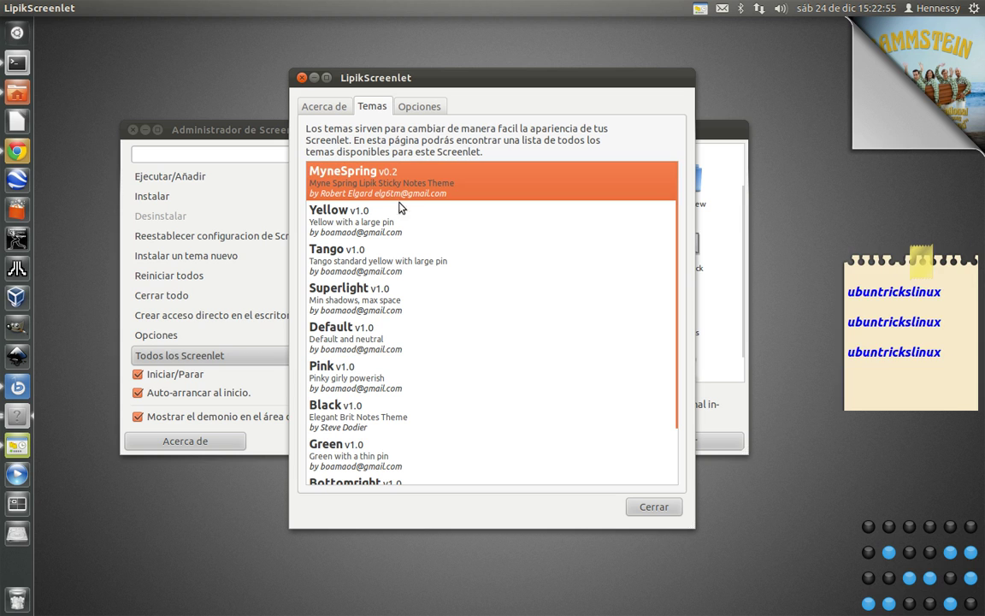
left_click(655, 505)
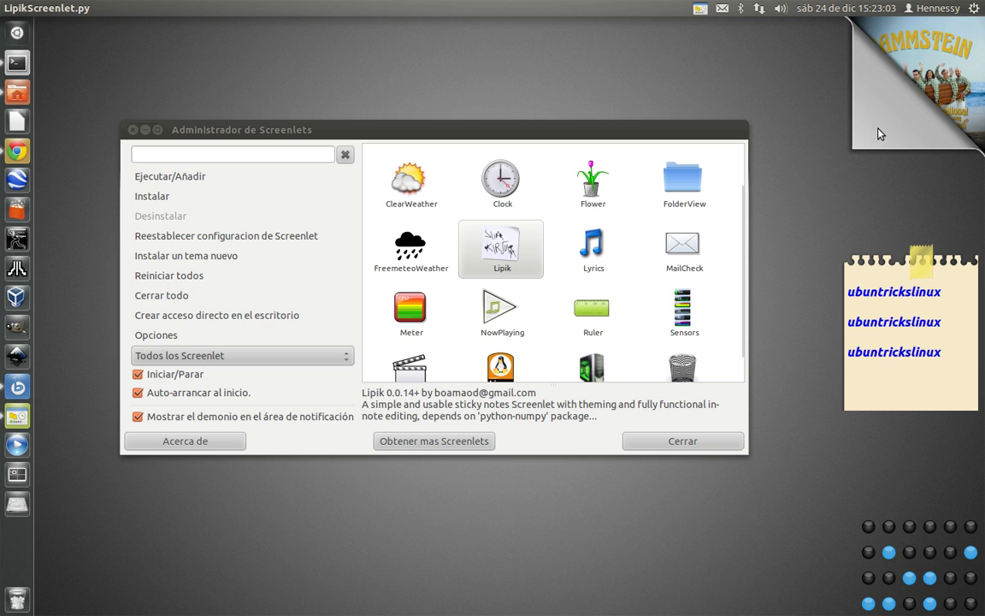
Switch back to Chrome, return to the GNOME-Look.org Screenlets list and open its page 2
left_click(17, 151)
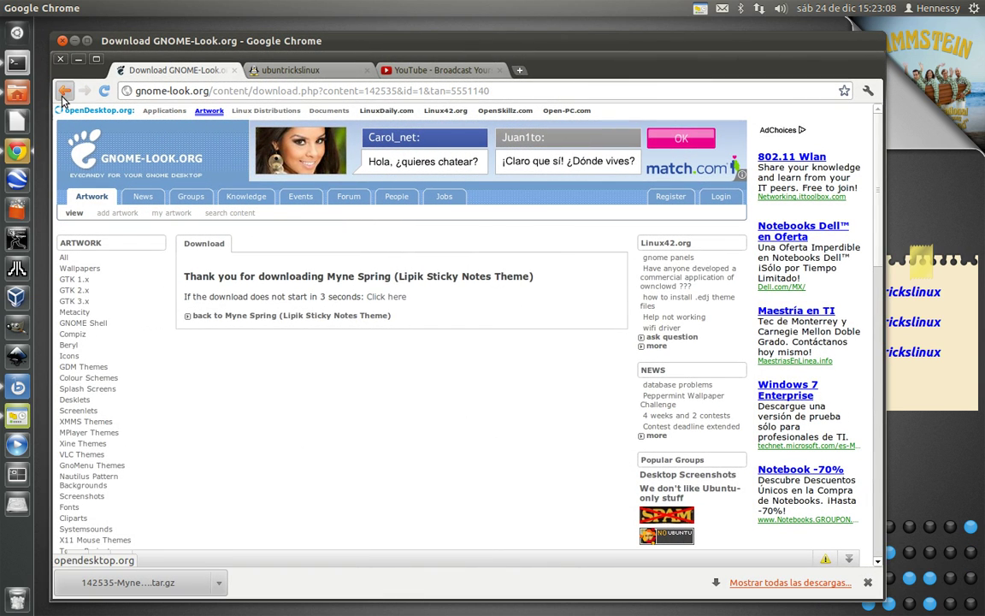
left_click(63, 92)
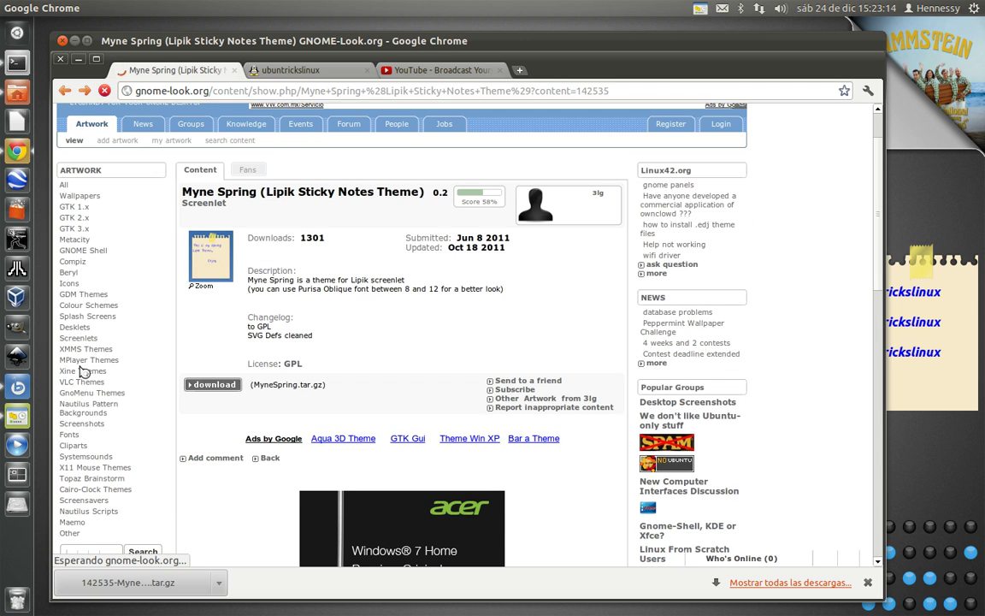
left_click(65, 91)
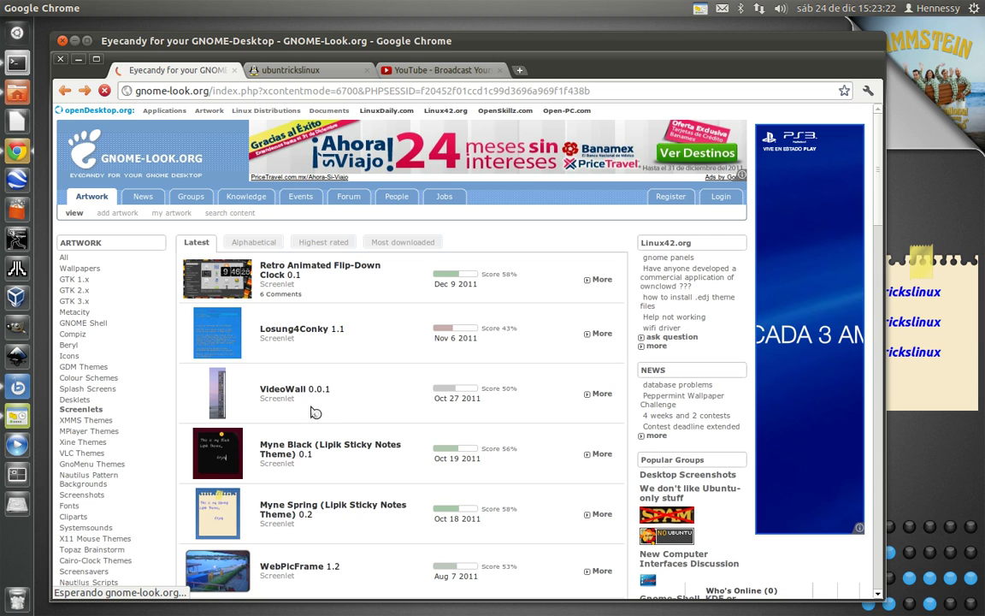
scroll(316, 419, "down", 4)
scroll(318, 422, "down", 5)
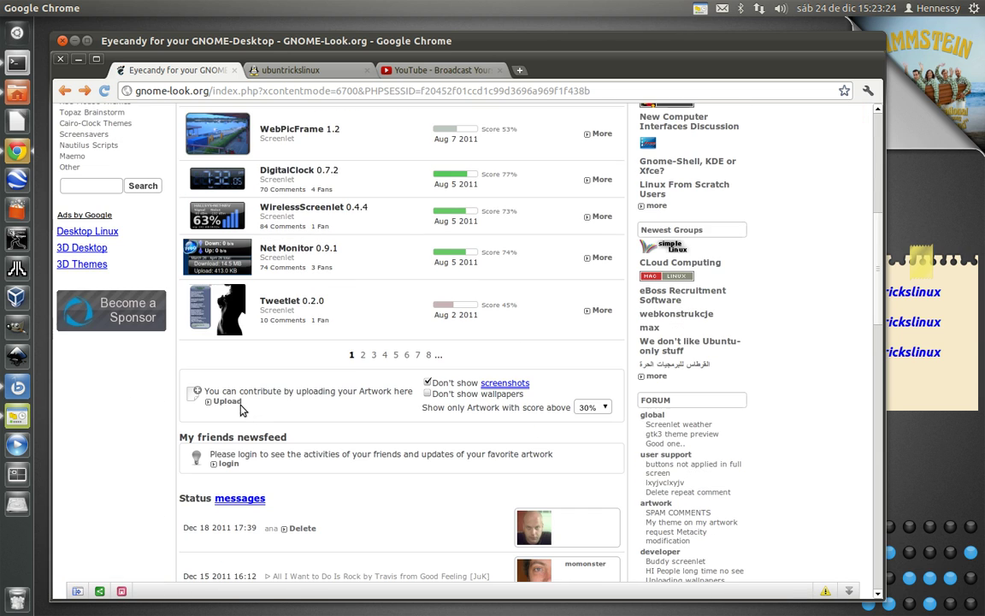
left_click(365, 355)
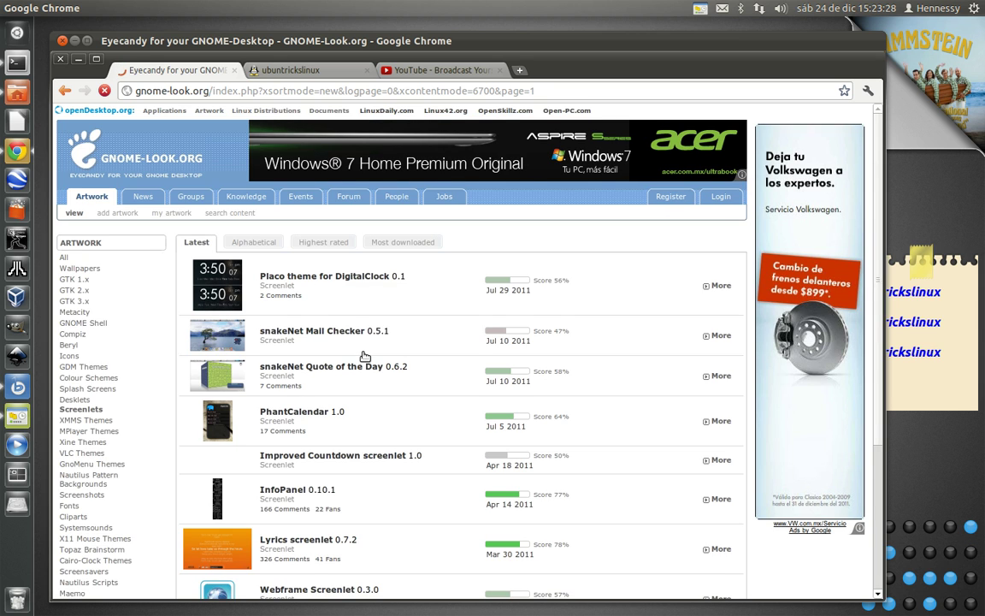
Browse the GNOME-Look.org Screenlets list from page 2 through page 3 and on to page 4
scroll(368, 360, "down", 3)
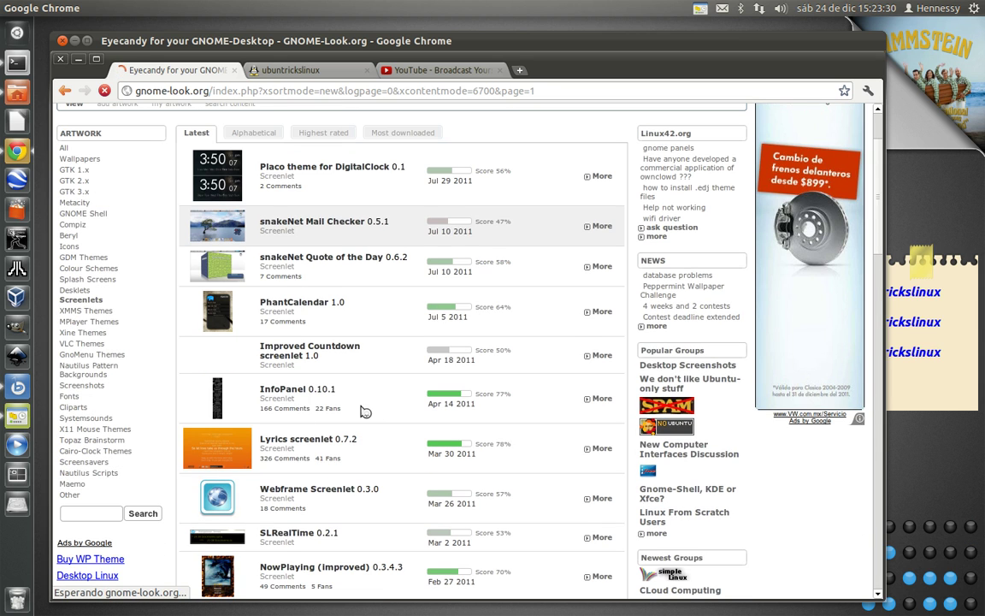
scroll(338, 409, "down", 2)
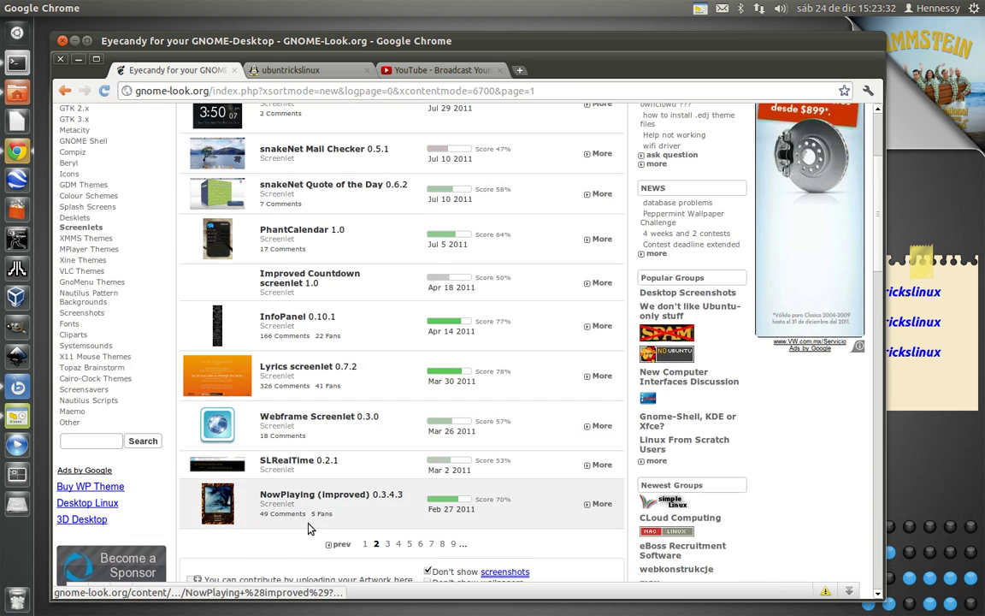
left_click(387, 544)
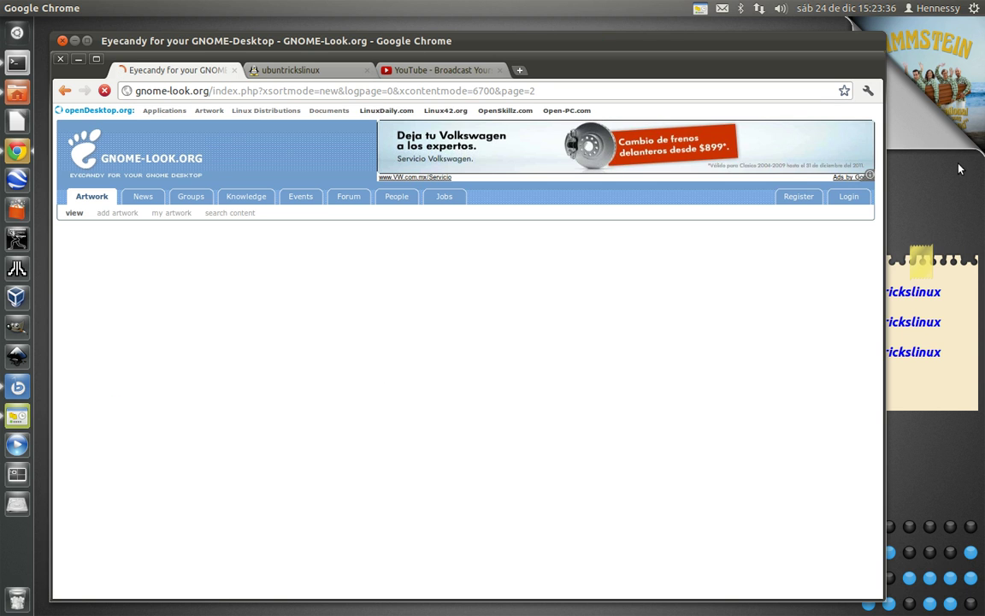
scroll(314, 451, "down", 3)
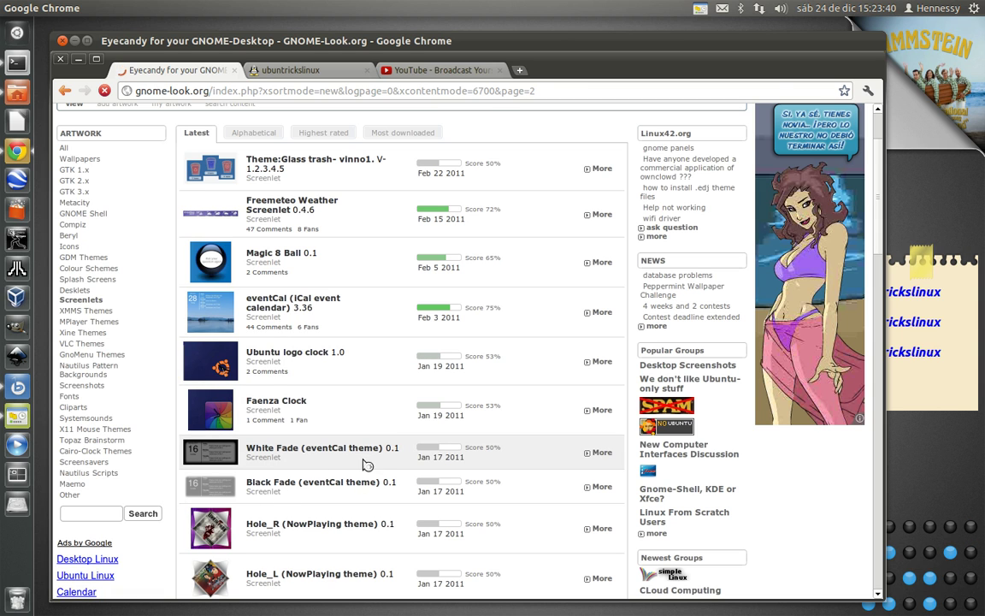
scroll(366, 461, "down", 8)
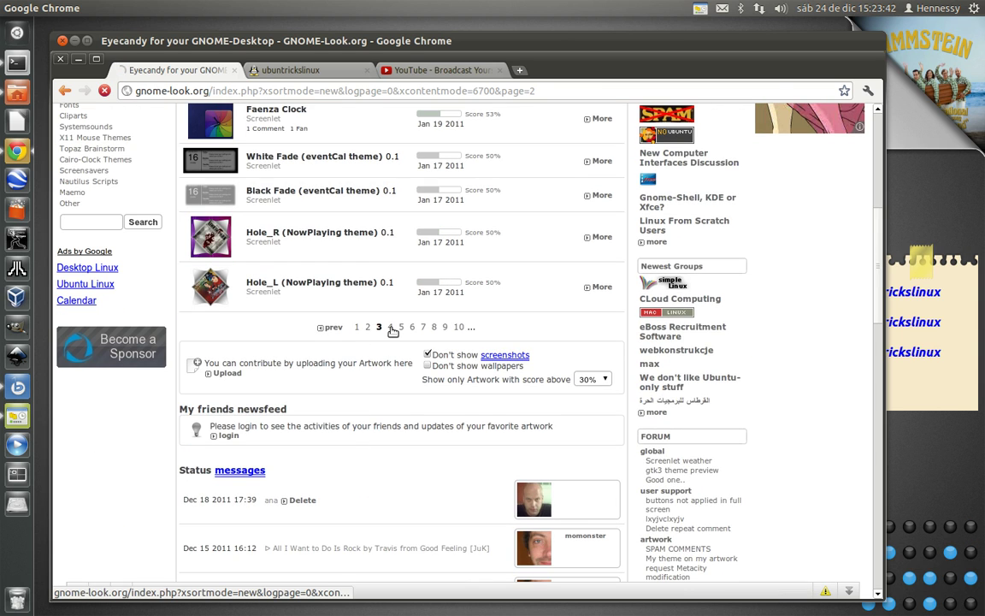
left_click(391, 328)
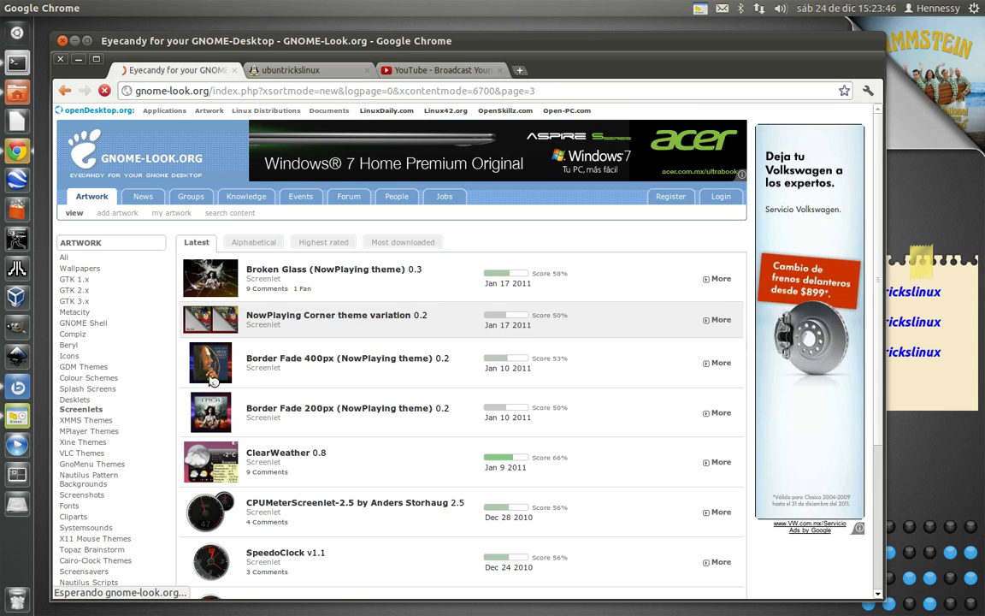
Open the NowPlaying Corner theme variation page, compare its enlarged first preview with the desktop's corner widget, and close the preview
scroll(214, 368, "down", 1)
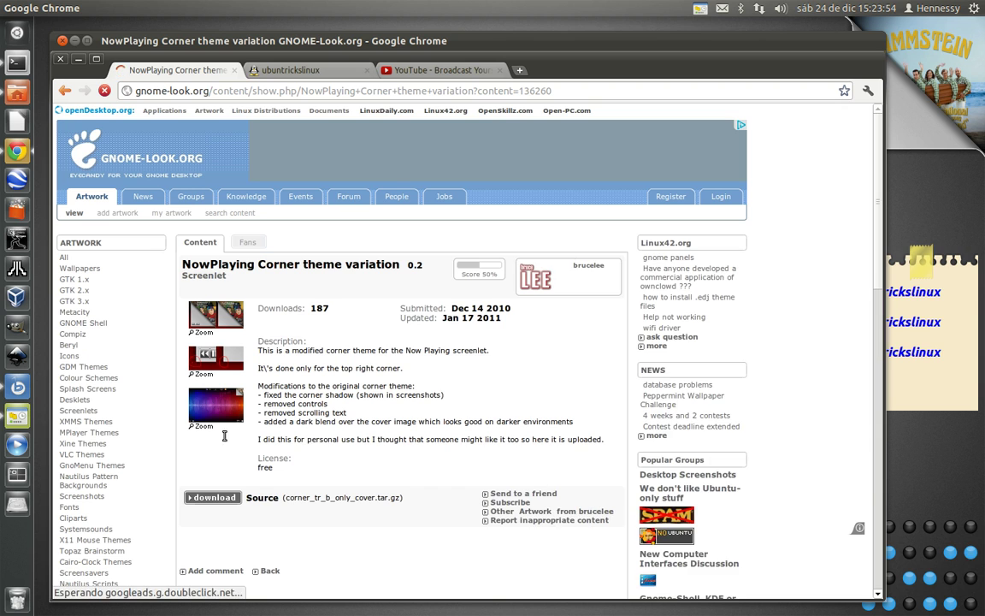
scroll(243, 437, "down", 1)
left_click(217, 293)
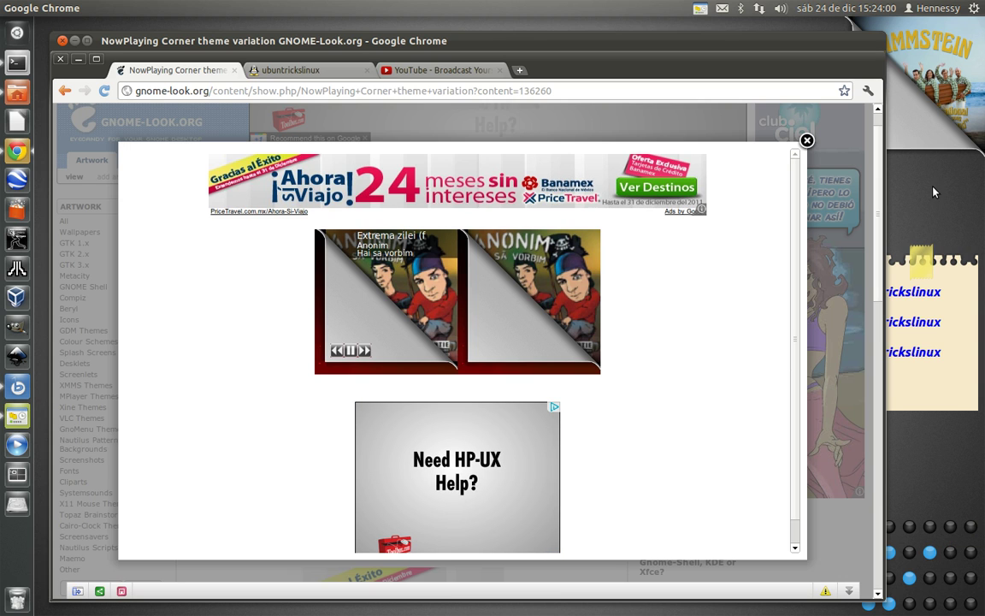
left_click_drag(884, 165, 703, 209)
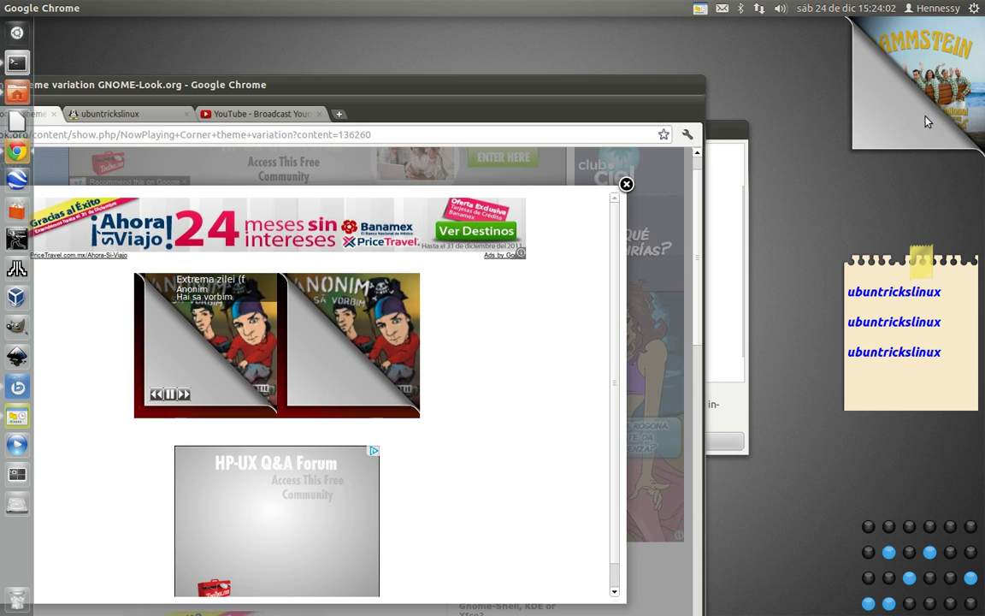
left_click_drag(431, 83, 700, 54)
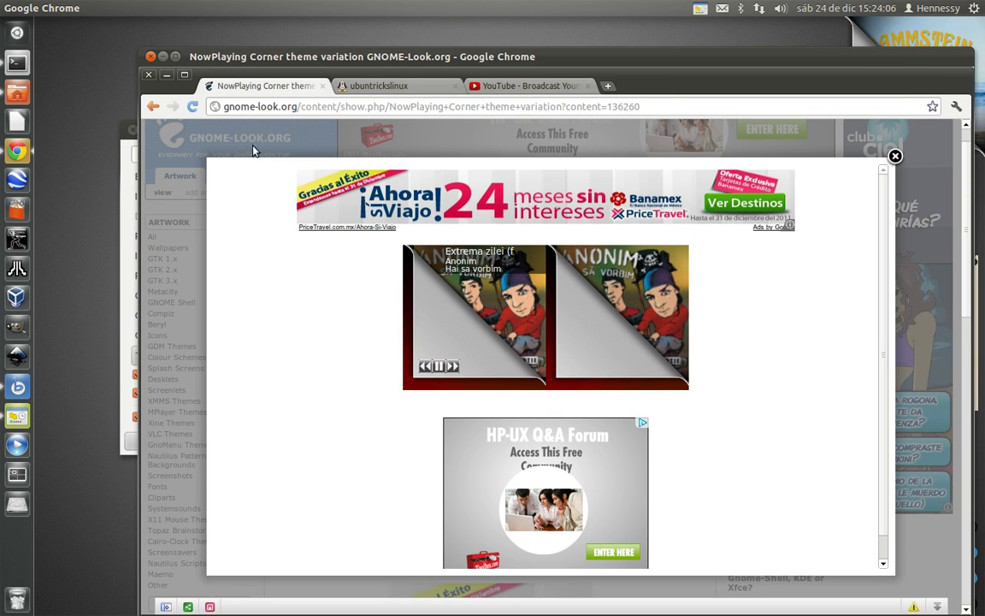
left_click(256, 144)
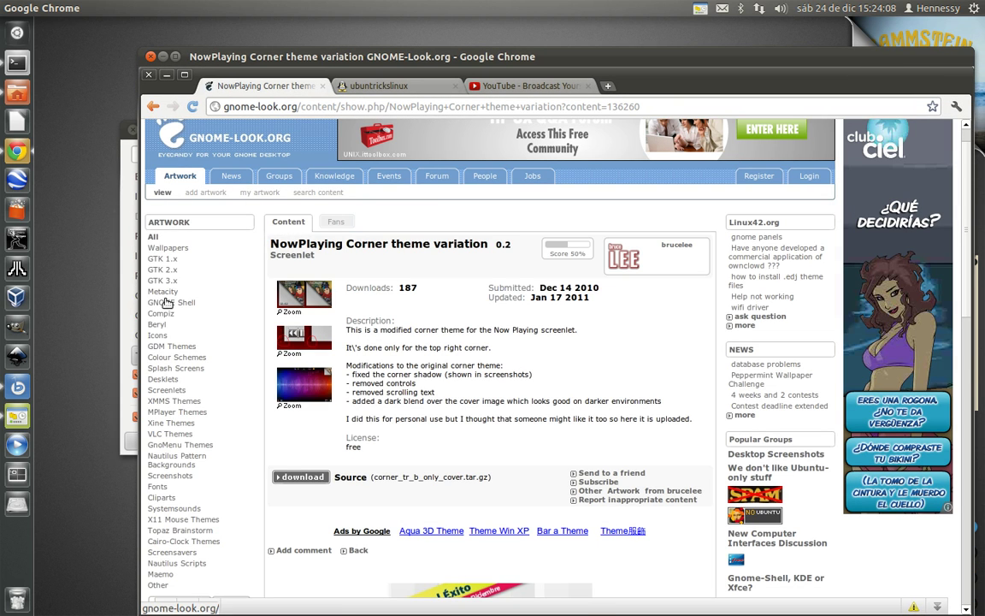
Move the browser window off the Screenlets manager and select the NowPlaying screenlet there
left_click_drag(715, 91, 653, 335)
left_click(468, 167)
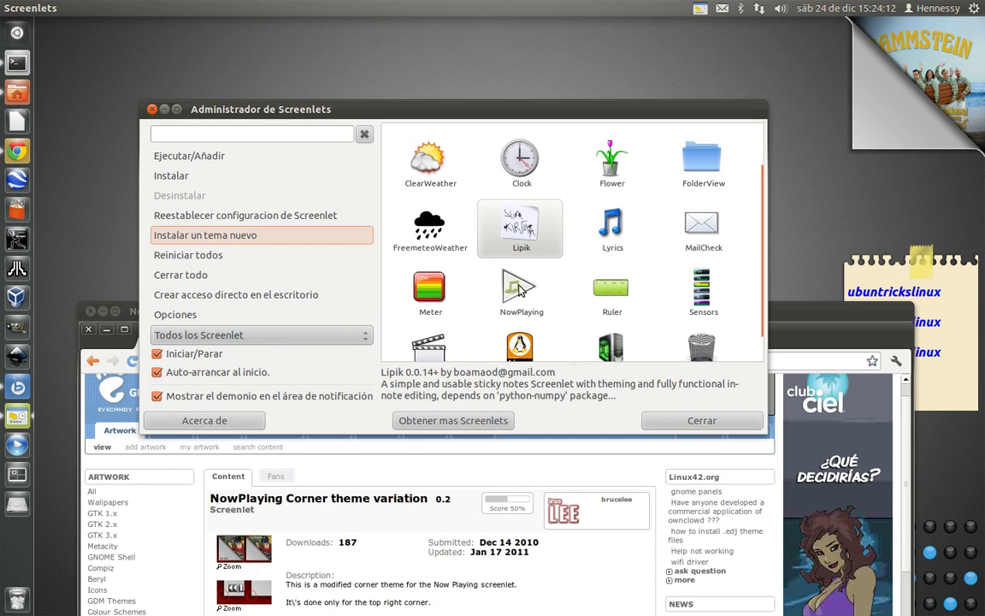
left_click(516, 298)
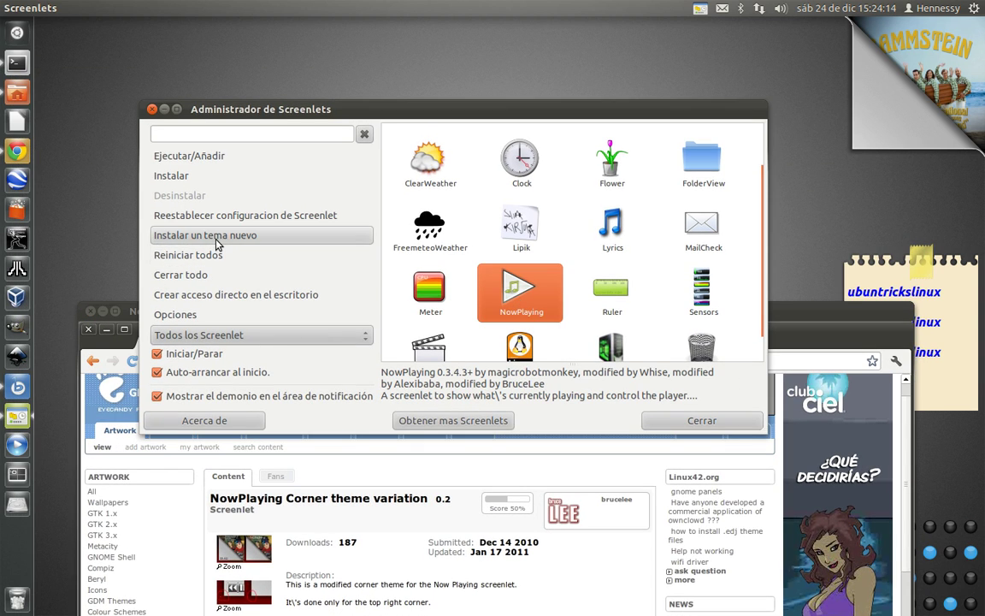
Bring Chrome back to the front and position its window near the top of the desktop
left_click_drag(838, 323, 829, 44)
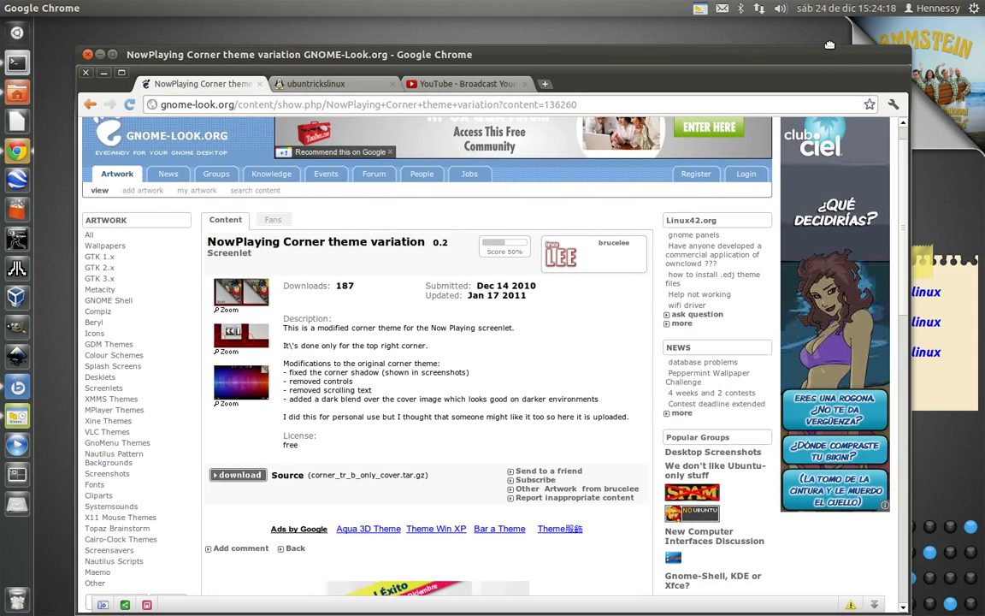
left_click_drag(654, 54, 644, 52)
scroll(381, 400, "up", 1)
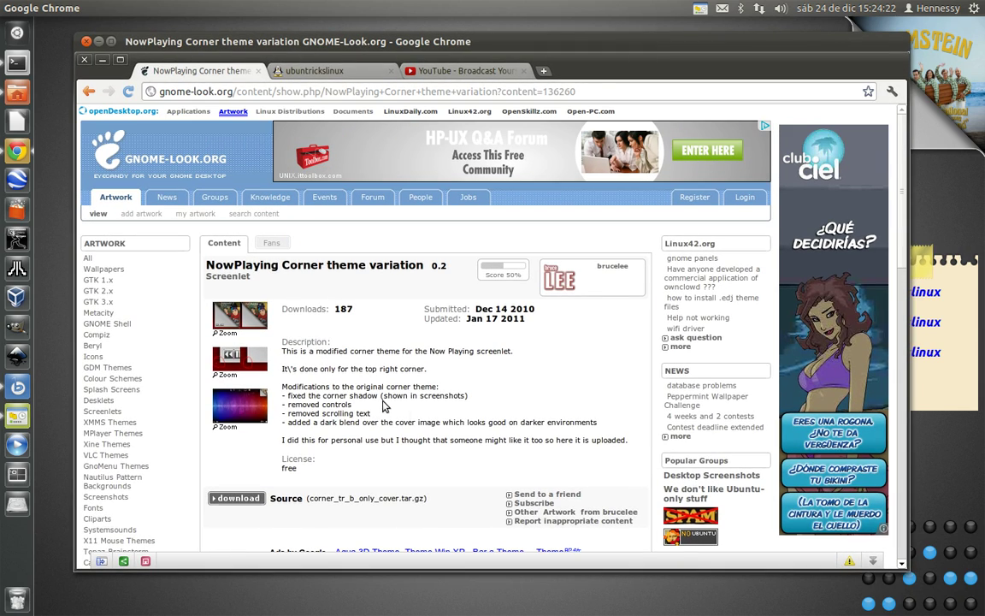
Search GNOME-Look.org for "binary clock"
mouse_move(598, 314)
scroll(604, 318, "down", 3)
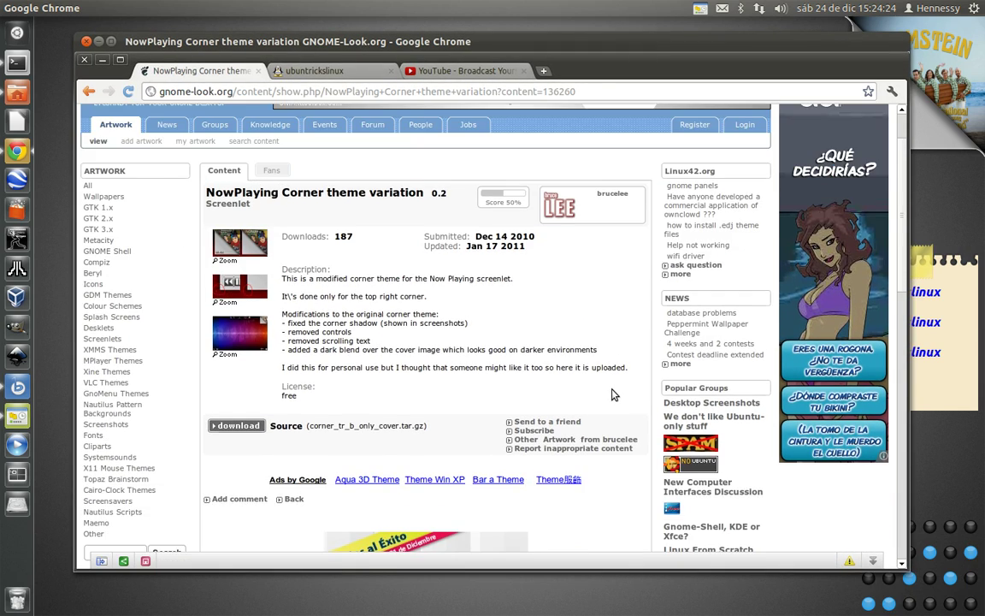
scroll(551, 350, "down", 6)
scroll(611, 402, "up", 8)
scroll(318, 497, "down", 4)
left_click(114, 444)
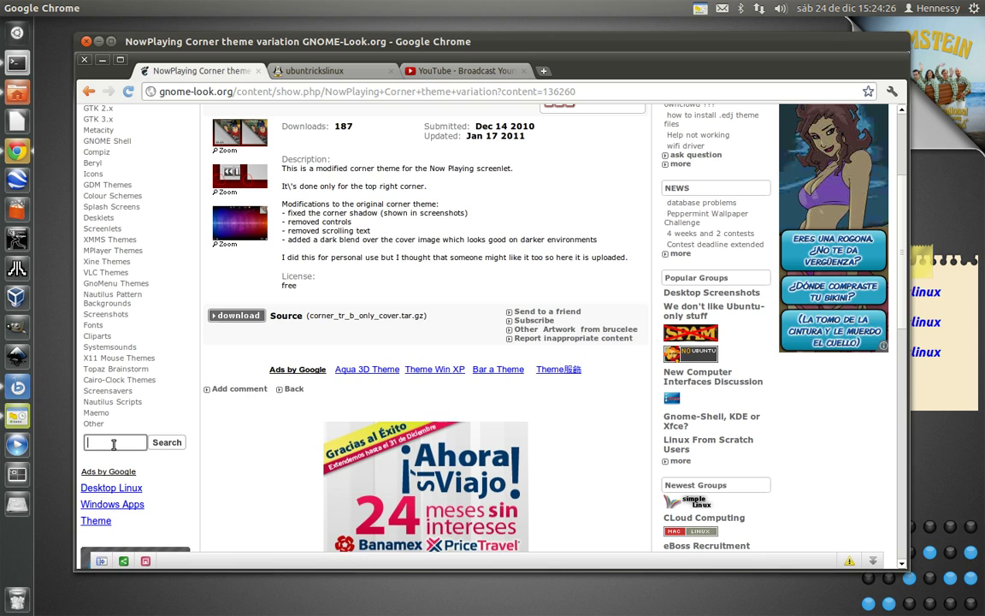
type("binar")
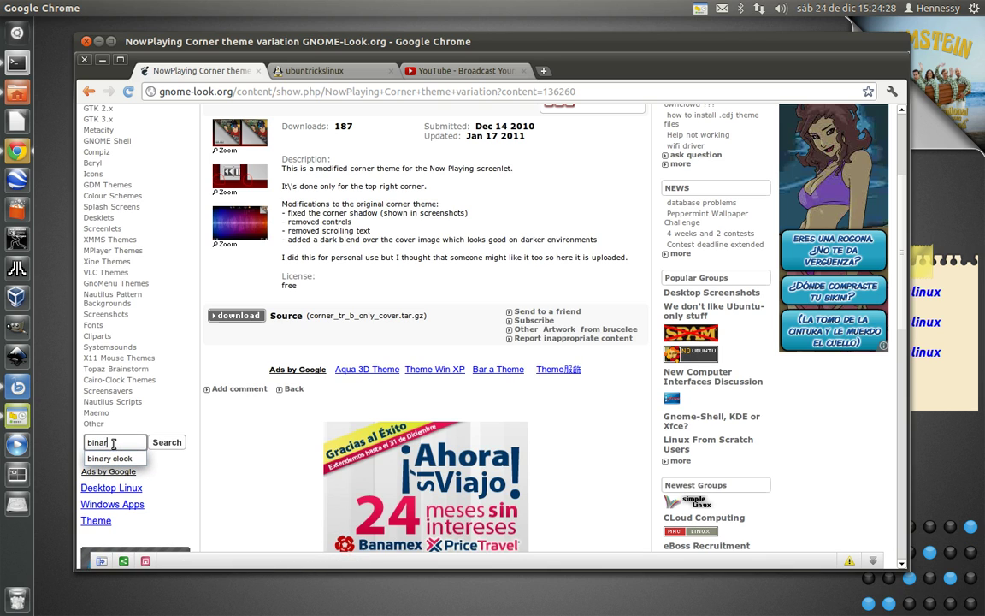
type("y clo")
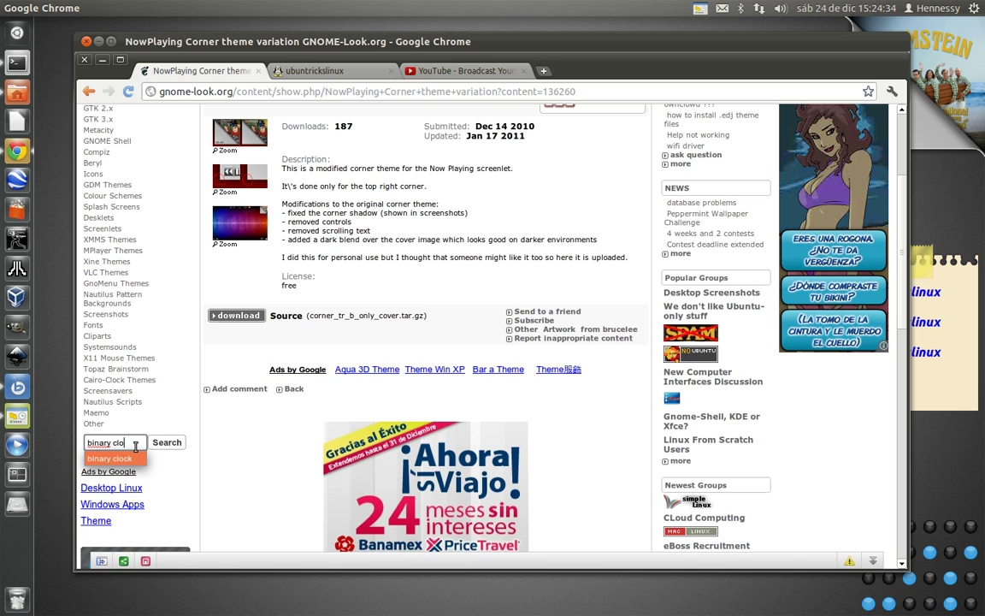
left_click(124, 458)
left_click(162, 443)
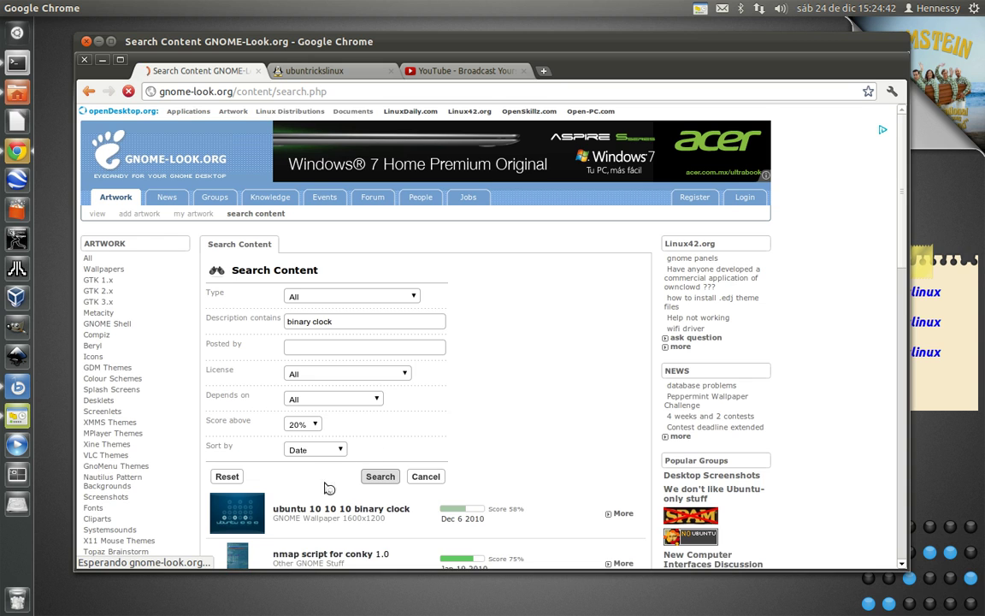
Open the Binary Clock screenlet by Whise from the search results and download its archive
scroll(325, 487, "down", 5)
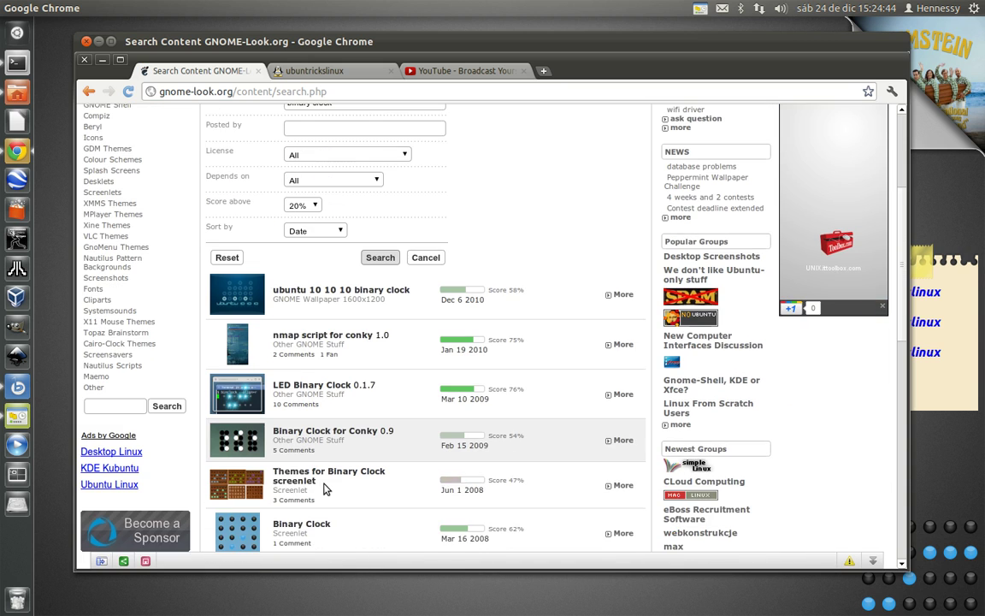
scroll(325, 488, "down", 1)
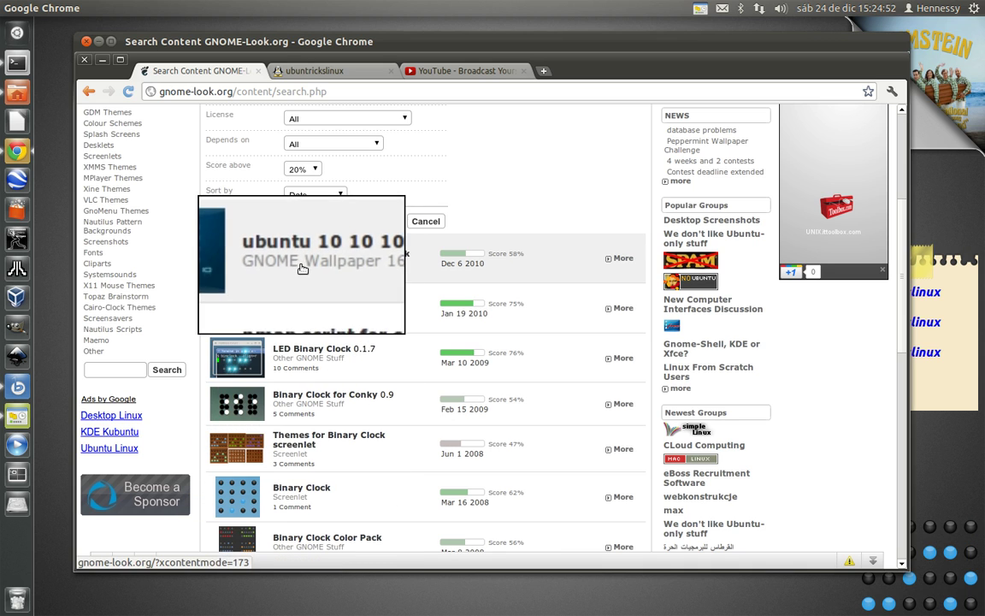
scroll(337, 402, "down", 2)
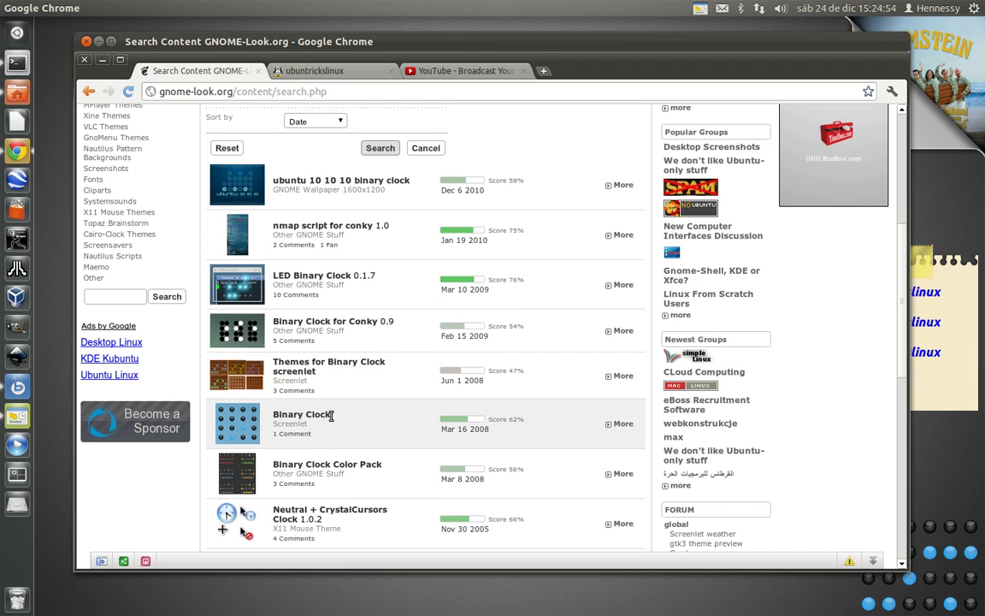
scroll(330, 416, "down", 1)
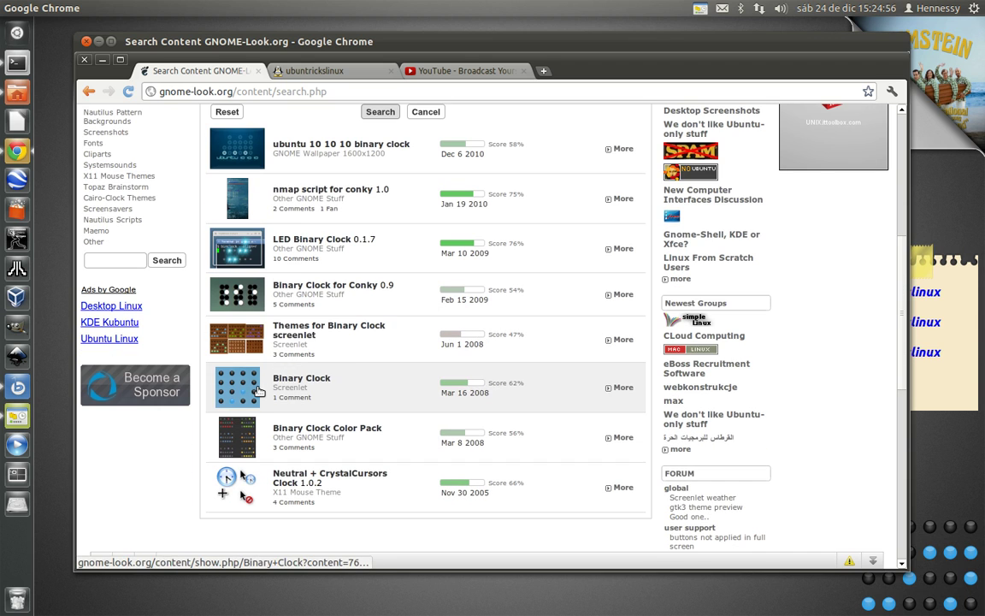
key("super+m")
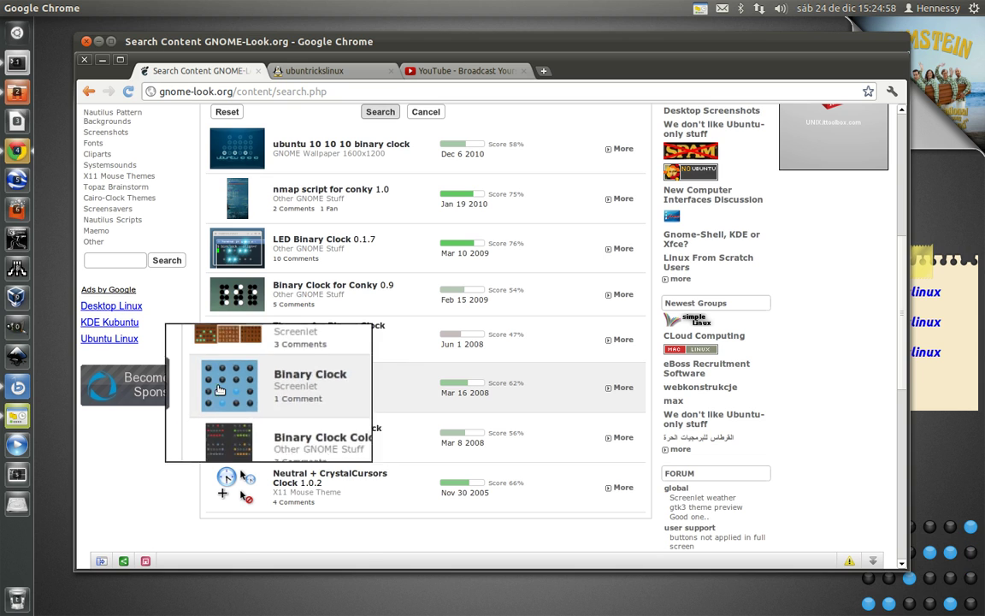
left_click(233, 387)
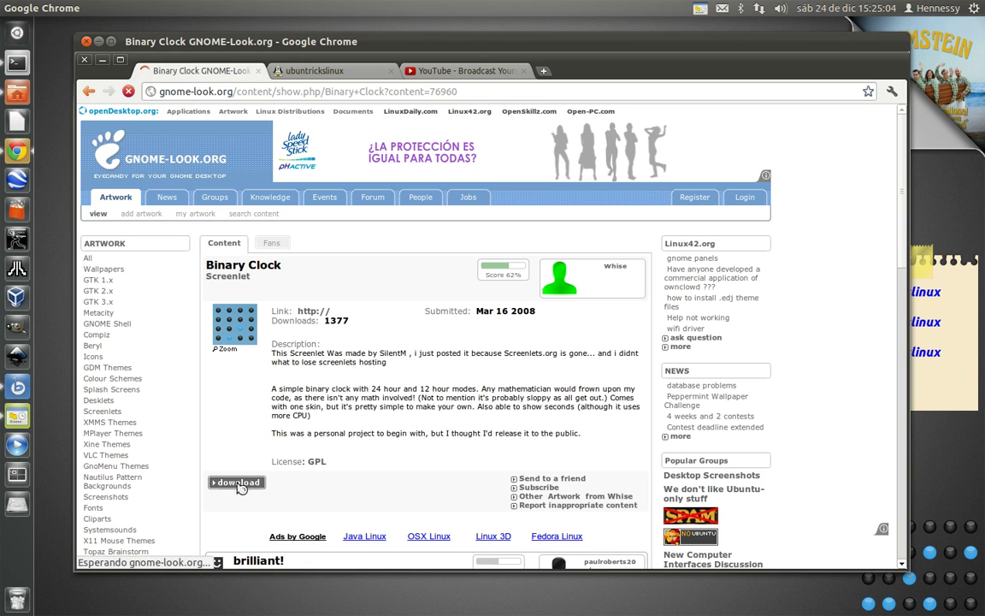
scroll(248, 489, "down", 2)
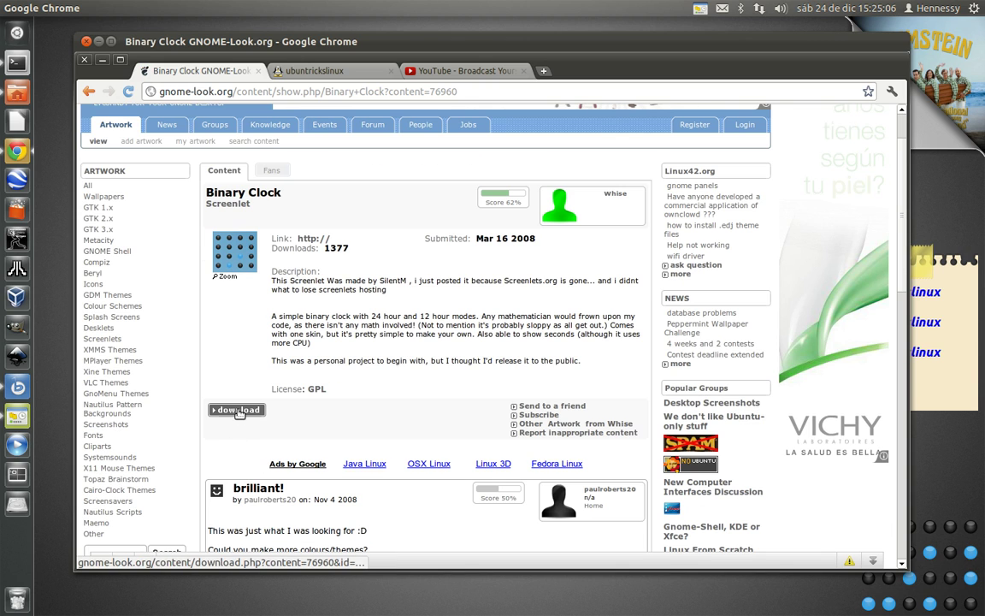
left_click(237, 410)
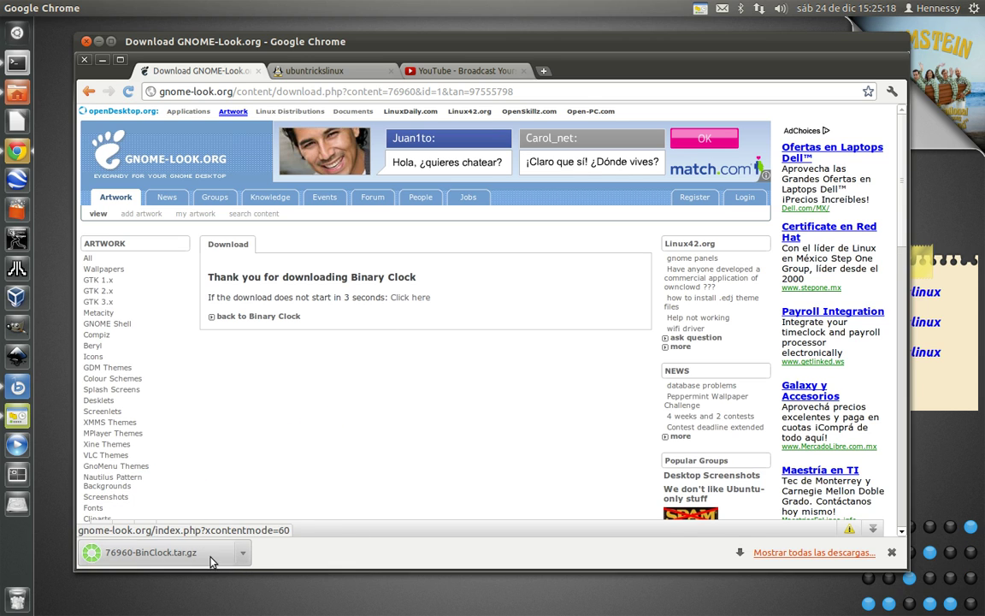
Minimize Chrome, check for 76960-BinClock.tar.gz in the Descargas folder, and minimize the file manager
left_click(99, 41)
left_click(17, 91)
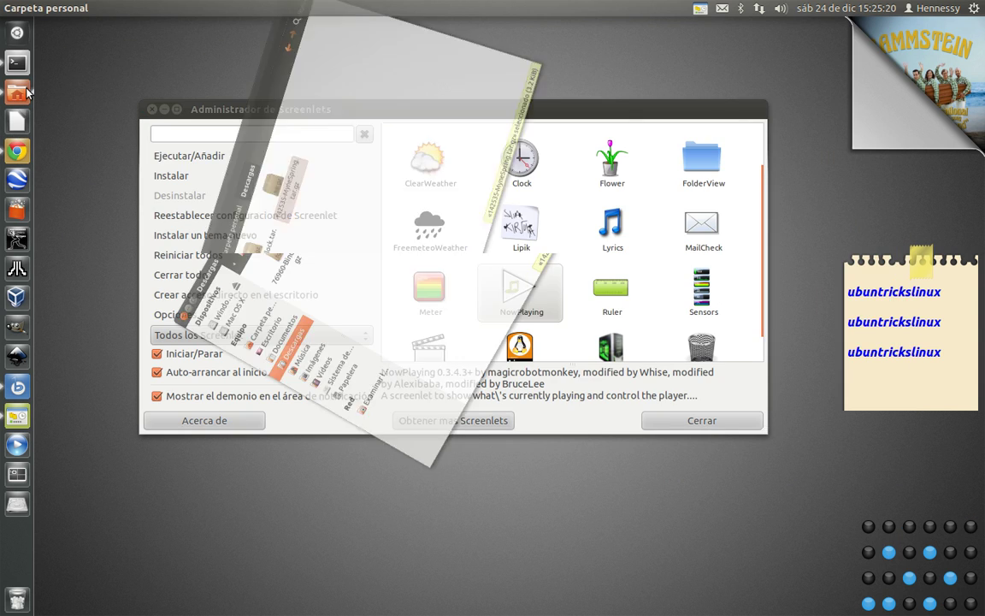
left_click(510, 189)
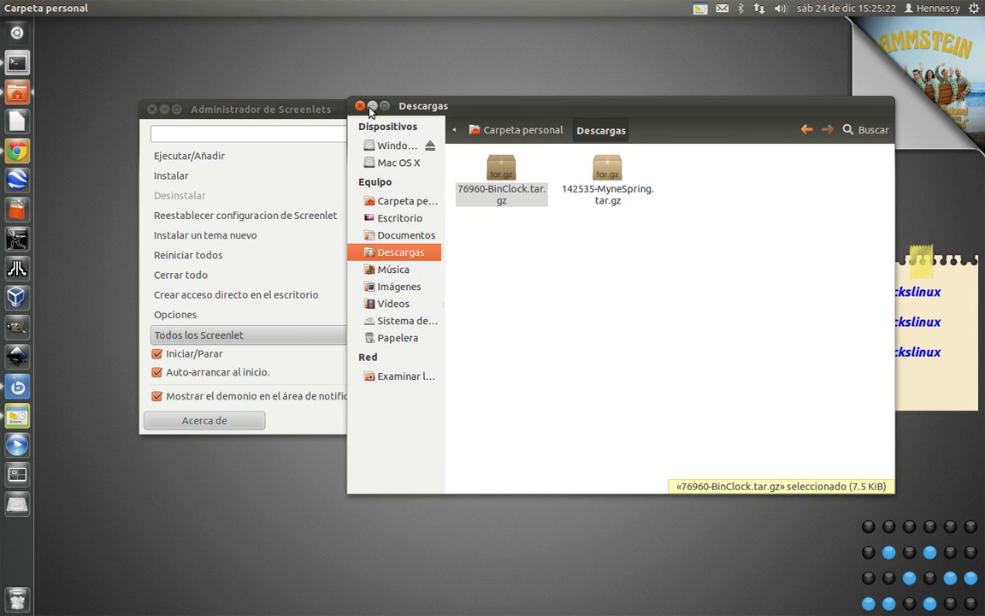
left_click(371, 106)
Start an installation in the Screenlets manager, with "Instalar Screenlet" as the type of item to install
left_click_drag(374, 109, 391, 116)
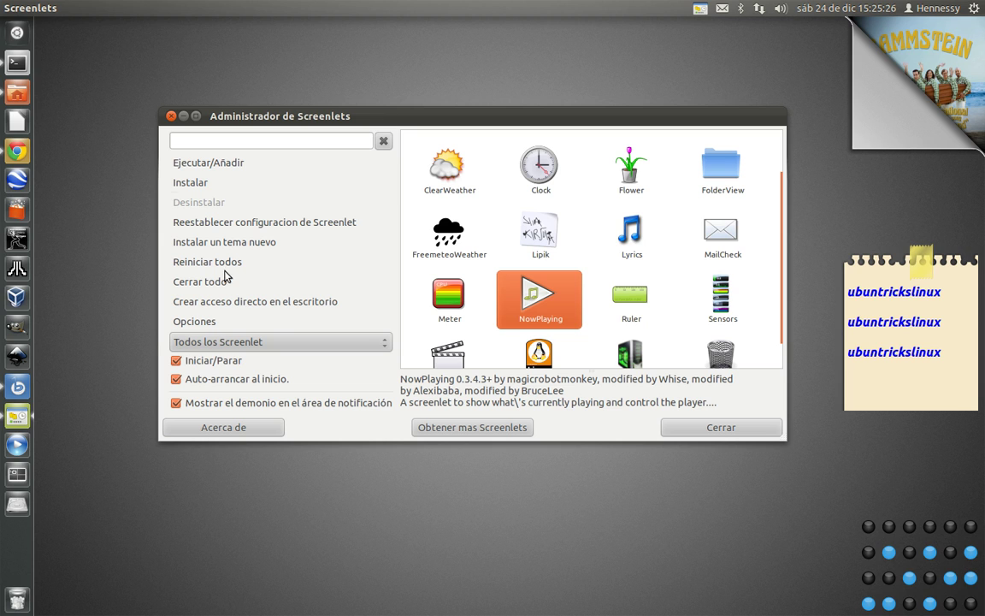
key("super+shift+m")
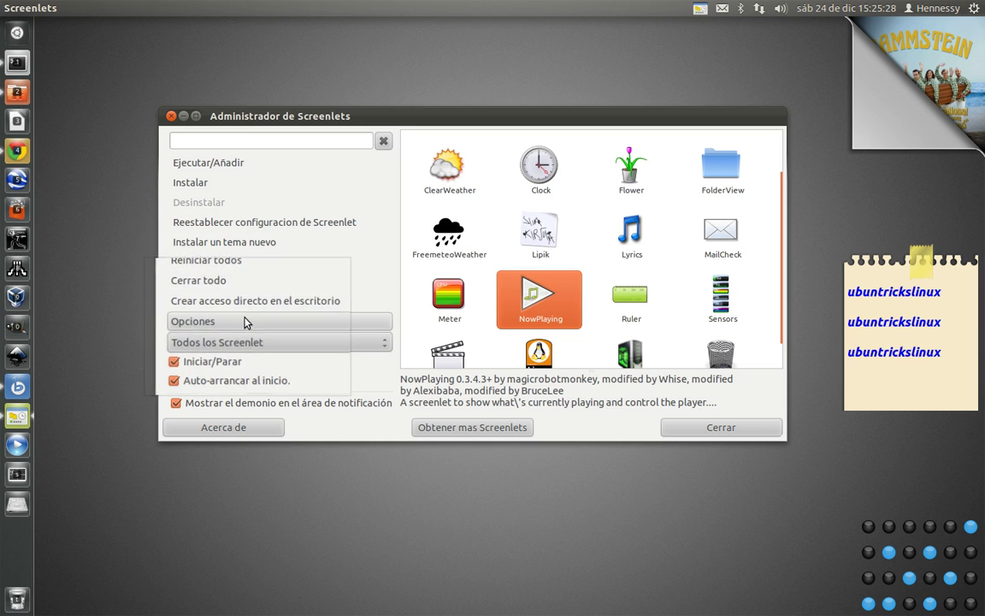
key("super+shift+m")
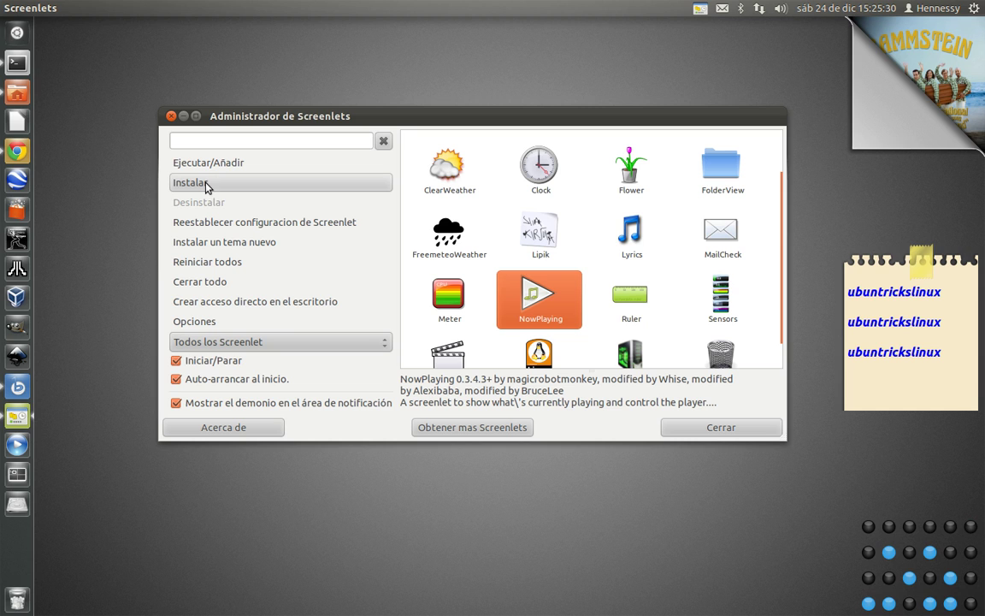
key("super+shift+m")
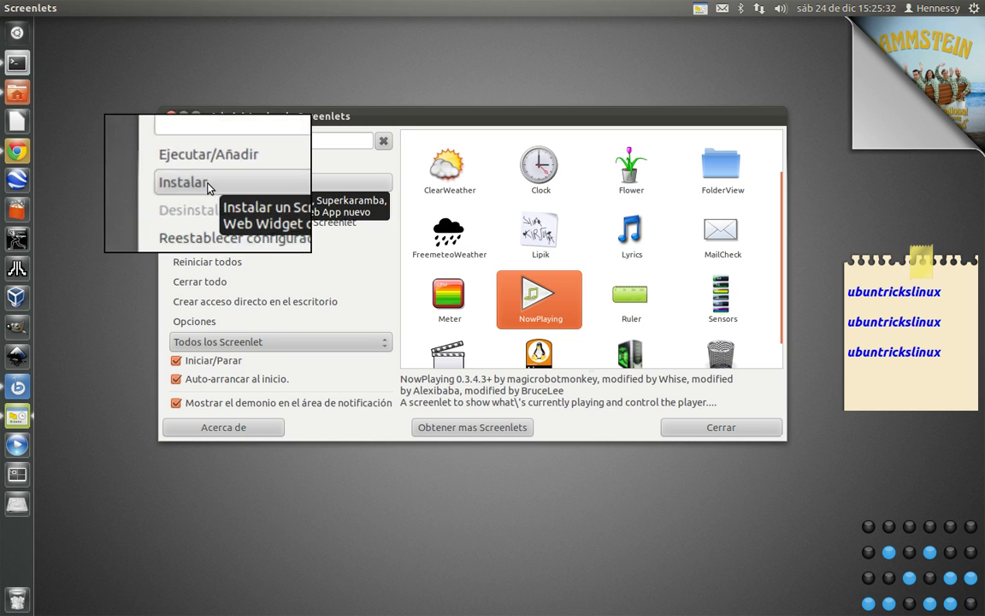
key("super+shift+m")
left_click(206, 185)
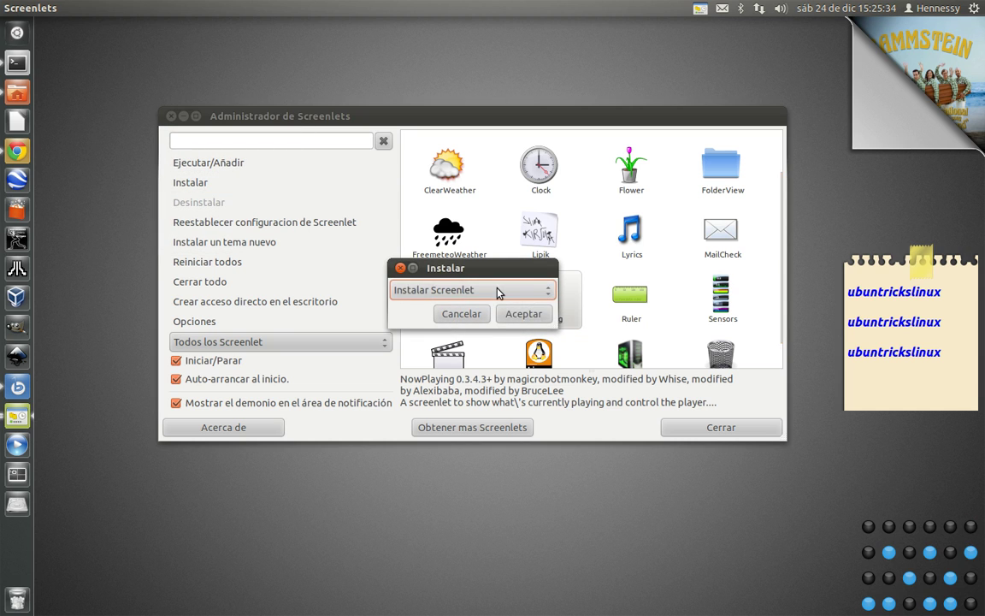
left_click(499, 291)
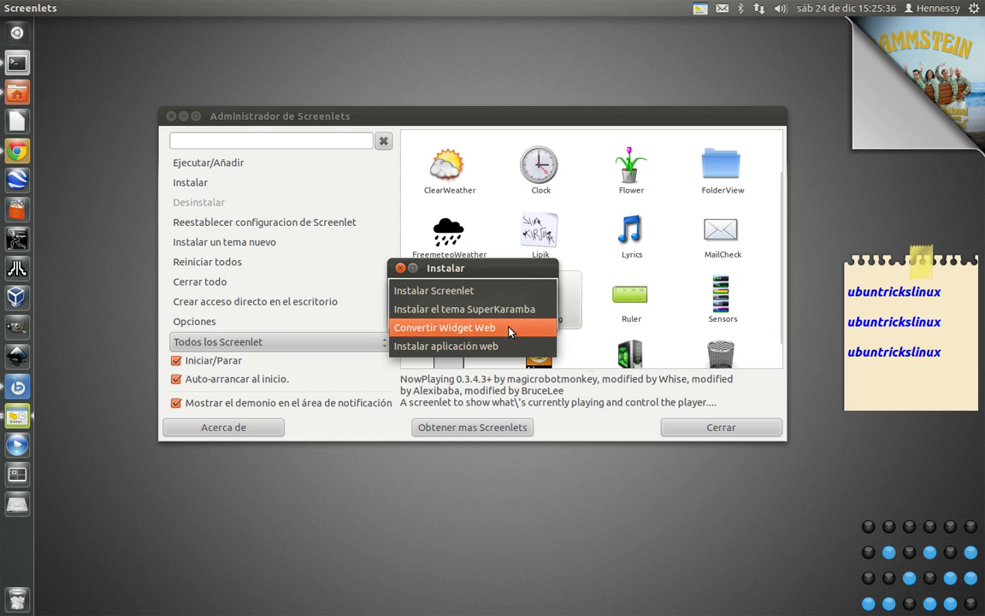
left_click(476, 292)
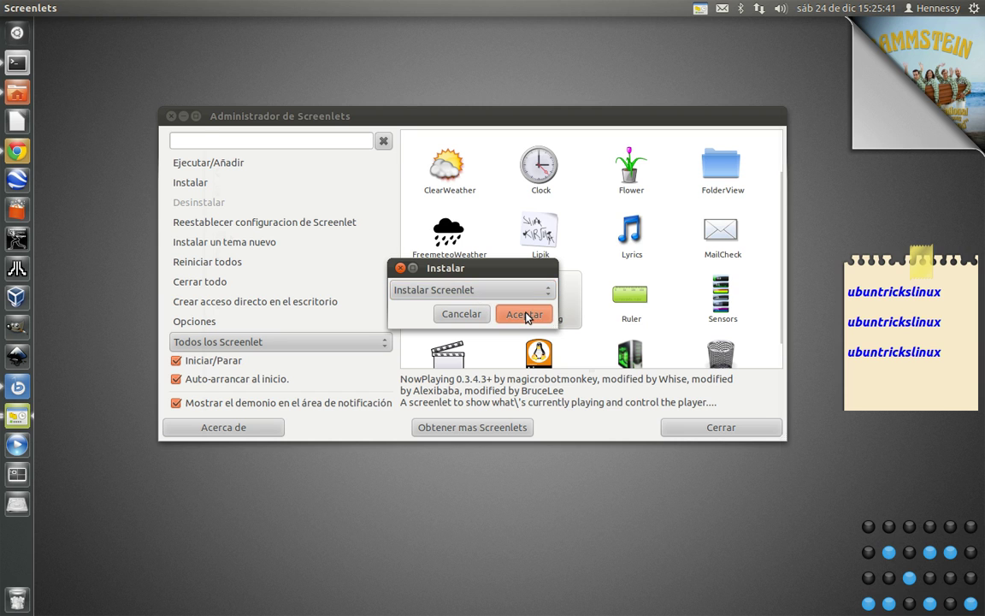
left_click(524, 315)
Try to install 76960-BinClock.tar.gz from the Descargas folder, declining to continue over the existing BinClock installation and dismissing the message
left_click(256, 336)
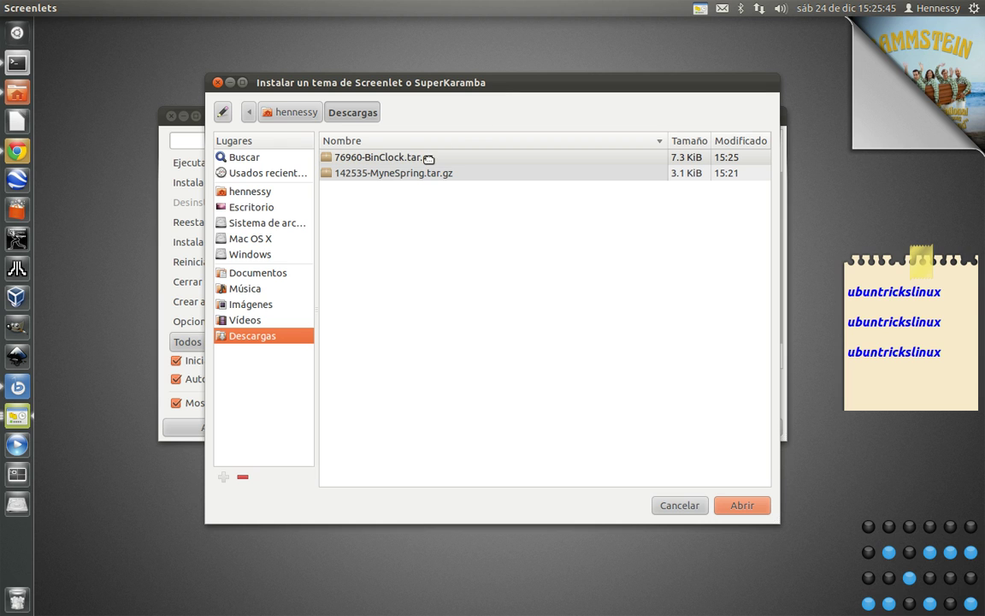
left_click(391, 165)
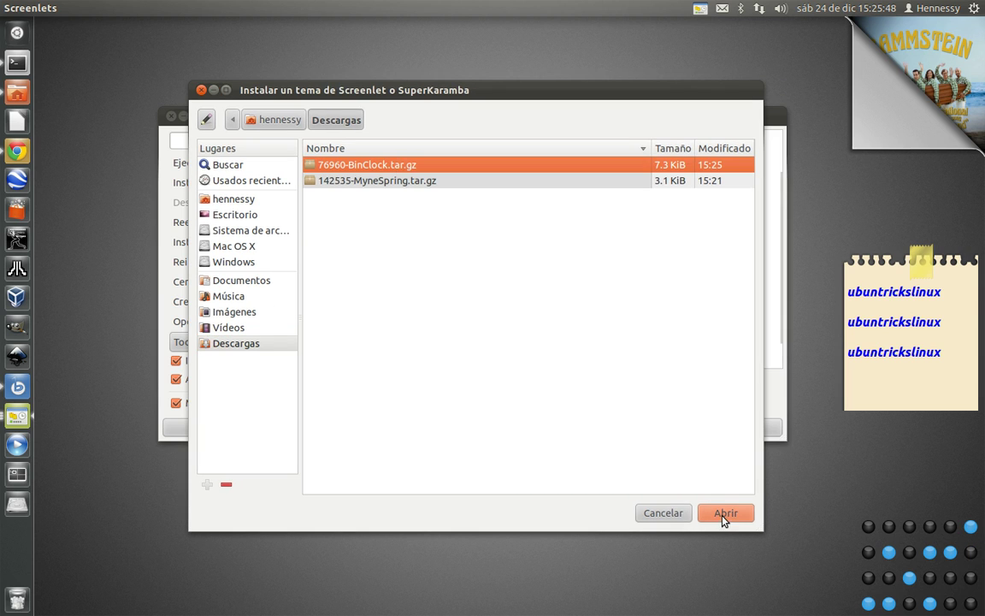
left_click(725, 513)
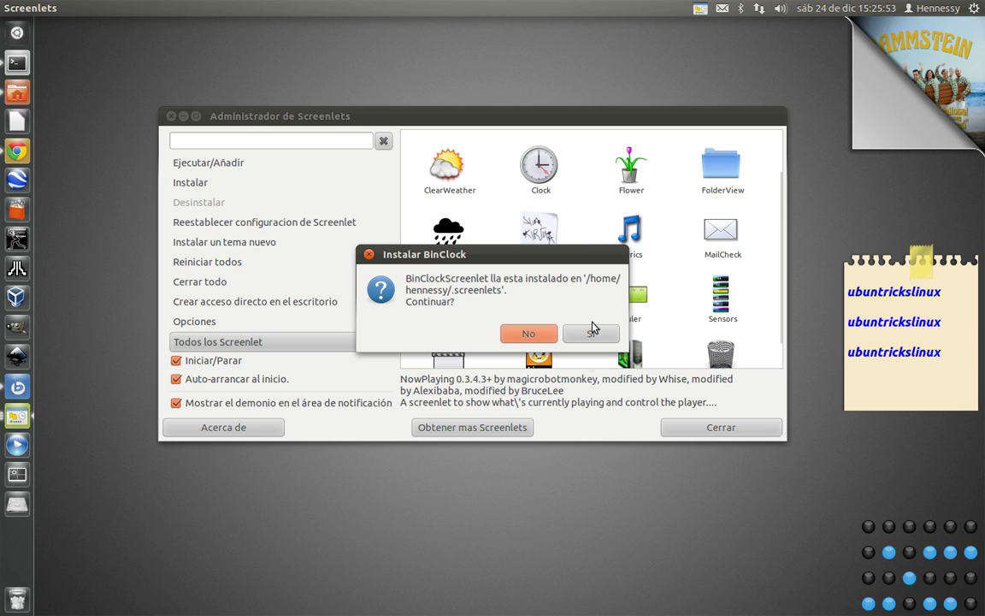
left_click(537, 334)
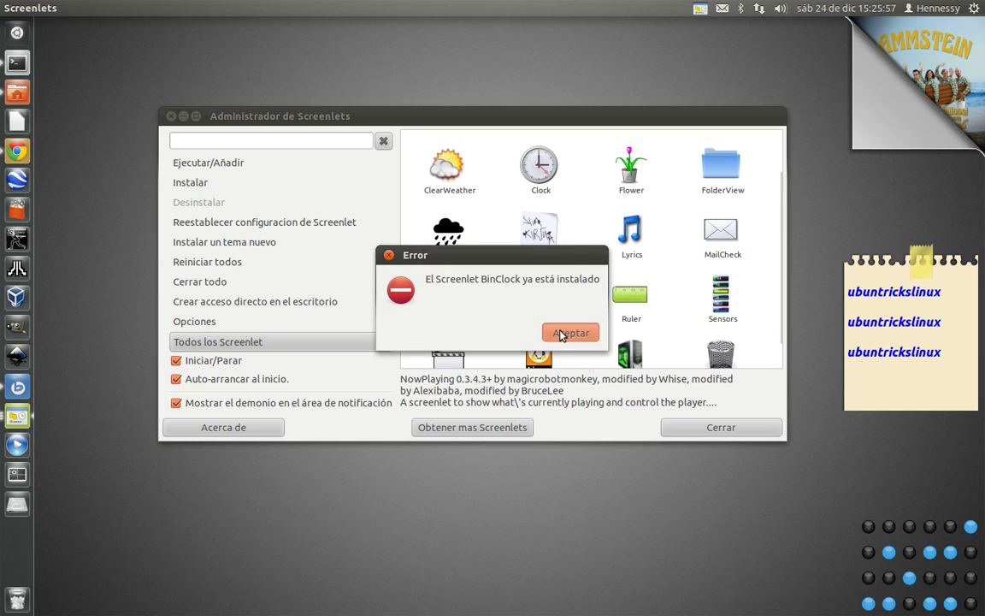
left_click(564, 334)
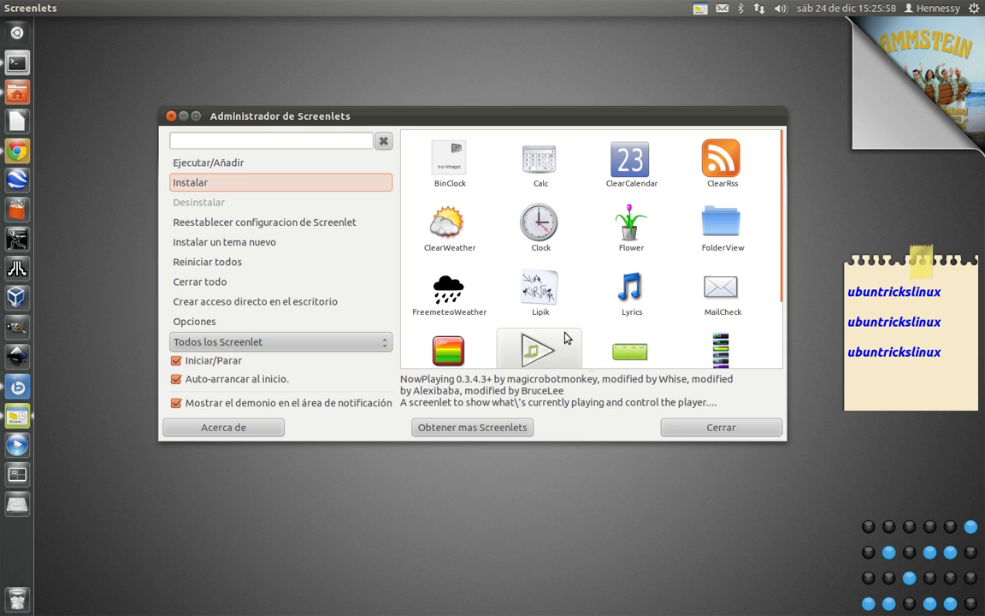
Select BinClock, make sure its Iniciar/Parar and Auto-arrancar al inicio options are enabled, and close the Screenlets manager
left_click(428, 175)
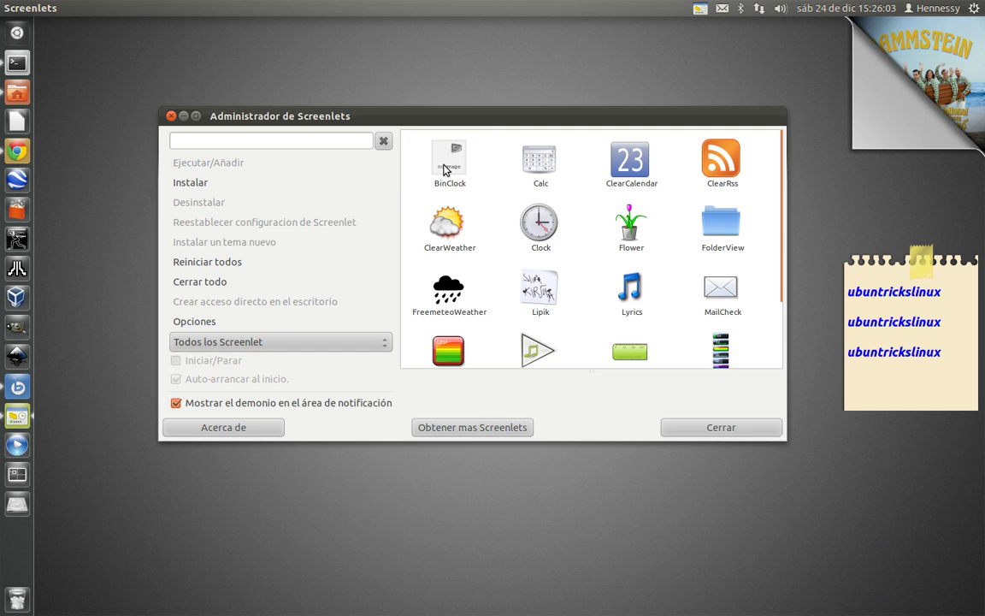
left_click(434, 190)
left_click(206, 362)
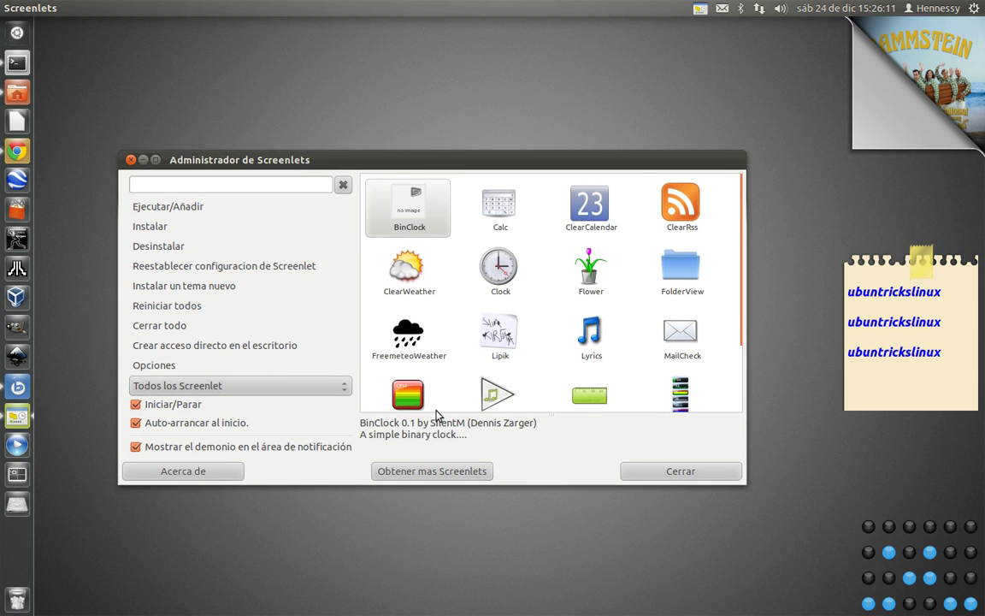
left_click(359, 193)
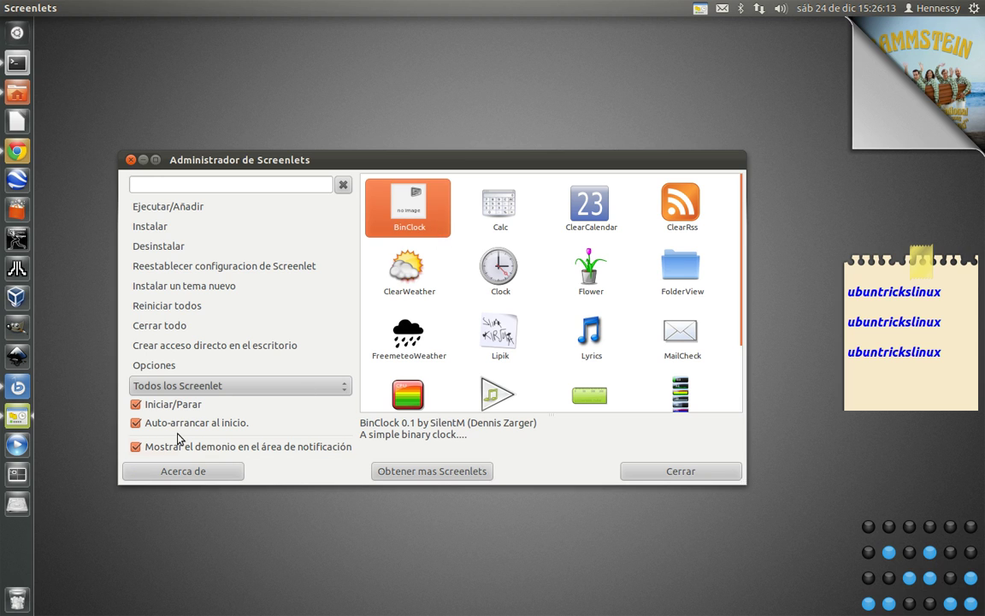
key("super+m")
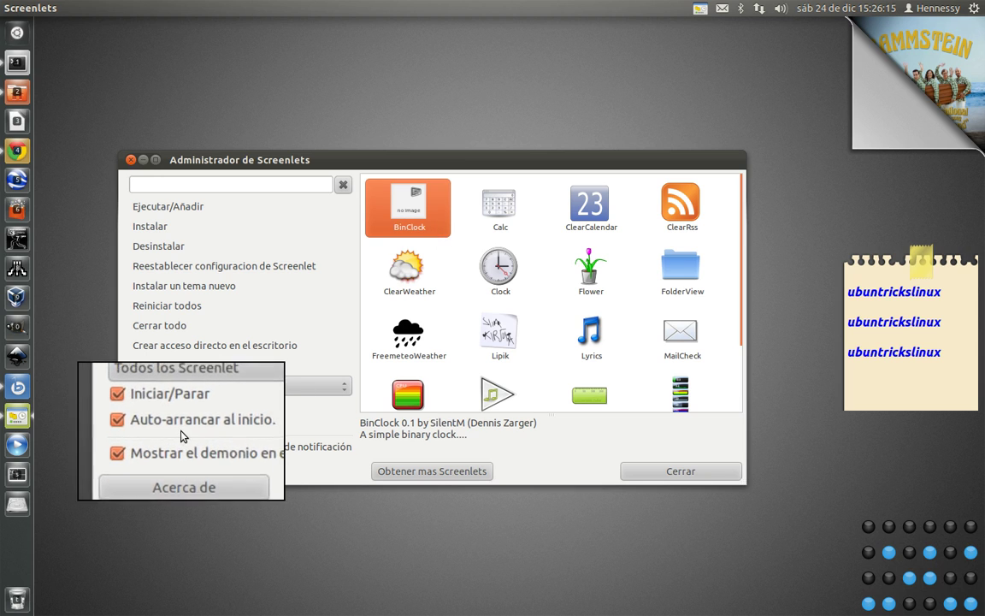
key("super+m")
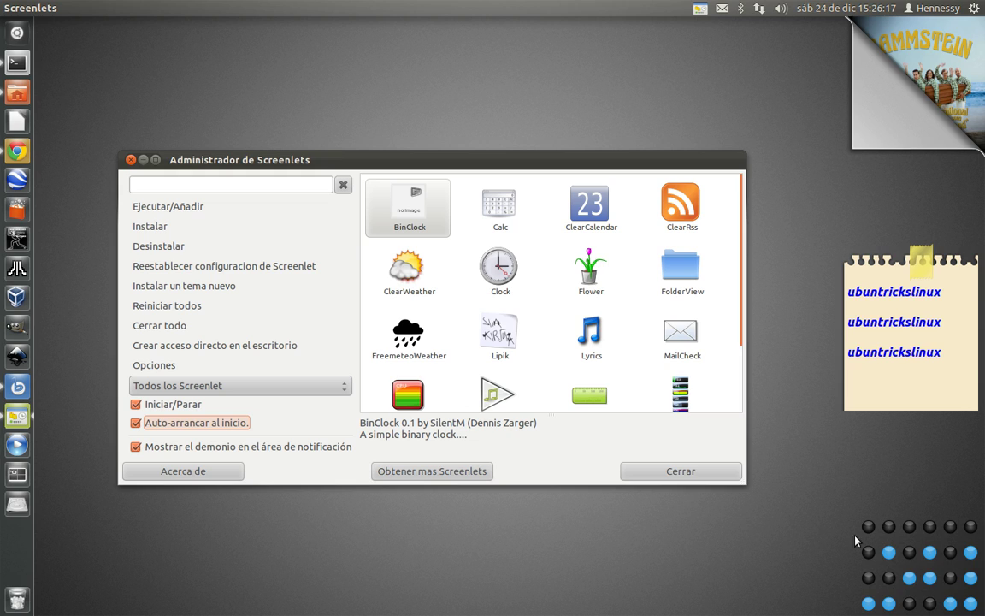
left_click(682, 471)
Switch to Chrome and view the ubuntrickslinux blog and YouTube channel, returning to the blog
left_click(16, 151)
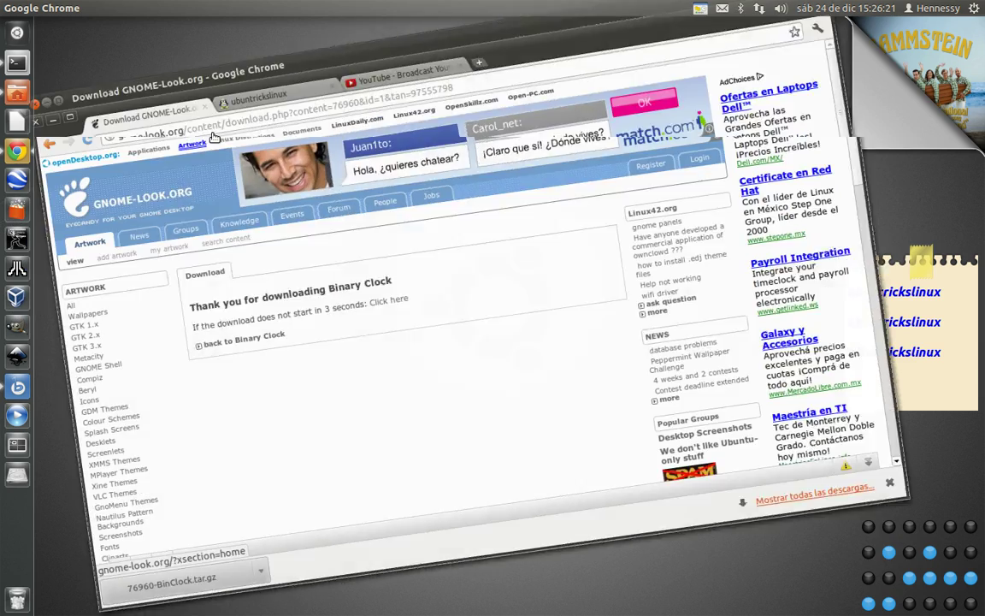
left_click(293, 73)
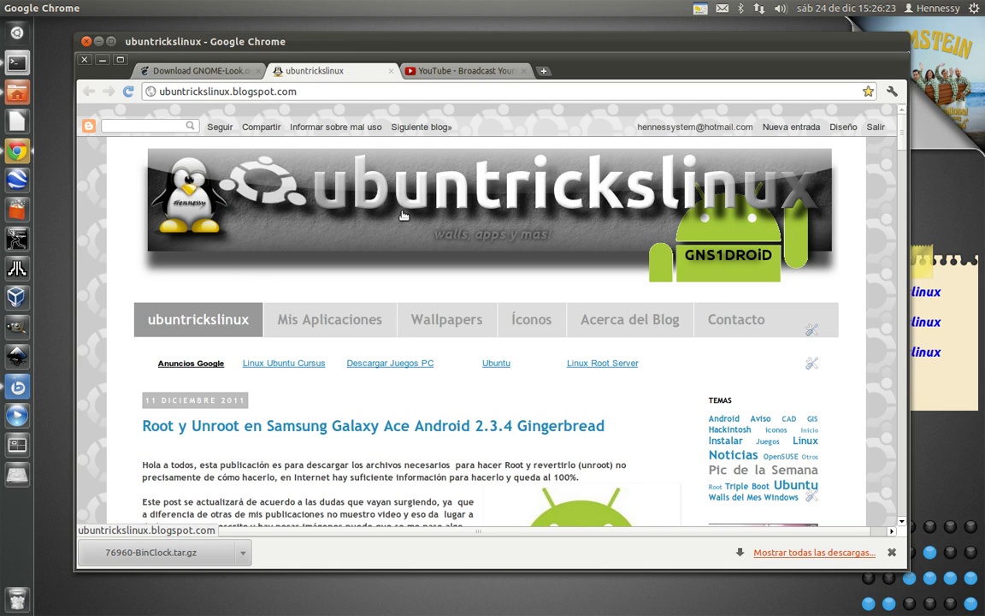
key("super+m")
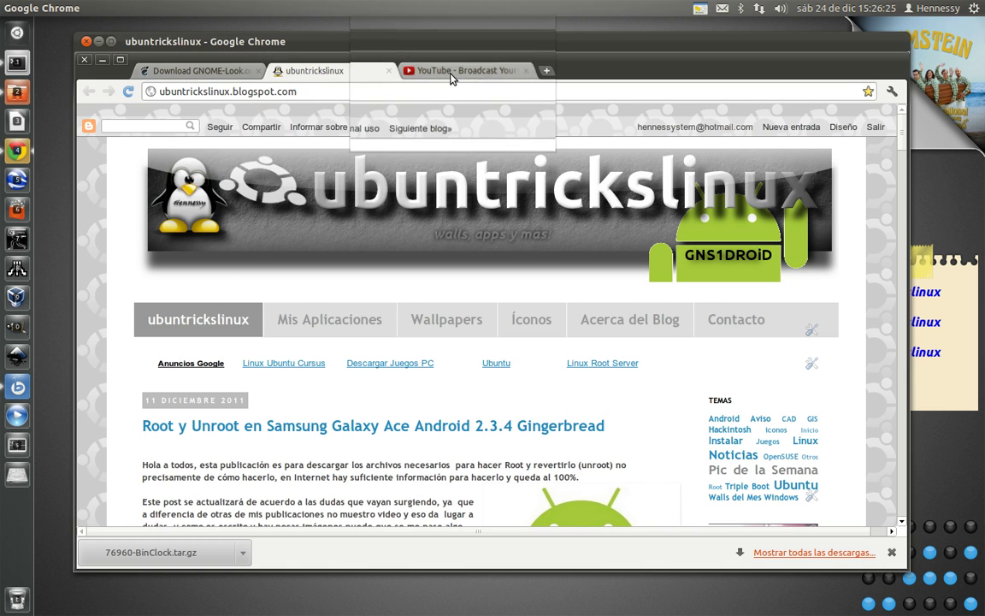
left_click(451, 71)
key("super+m")
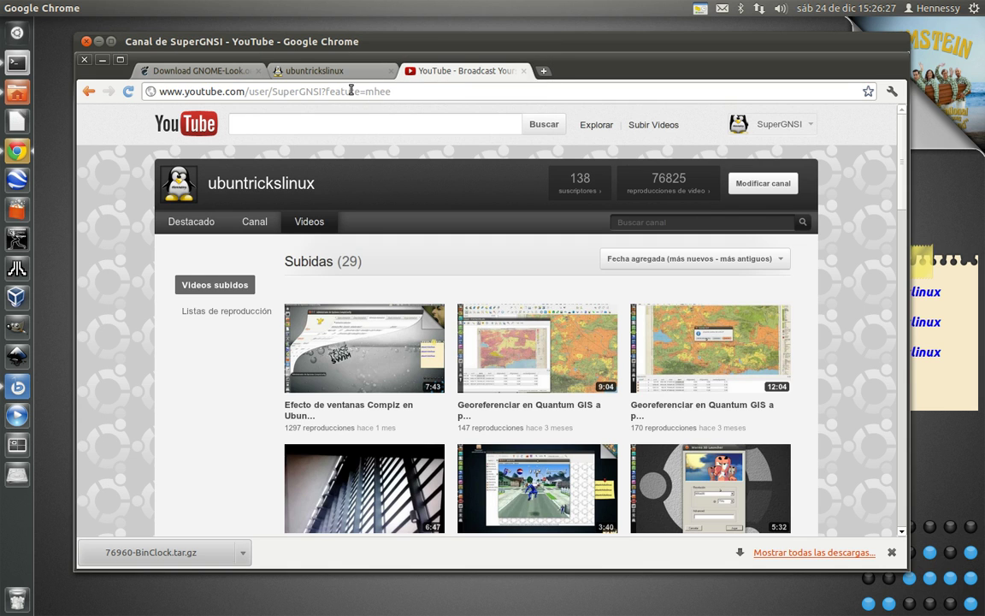
left_click(376, 72)
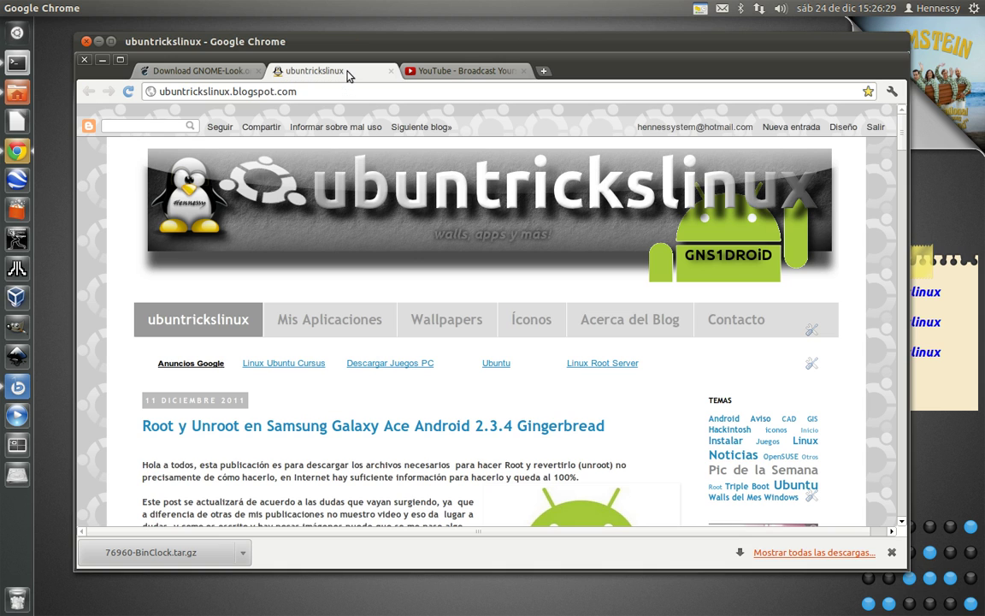